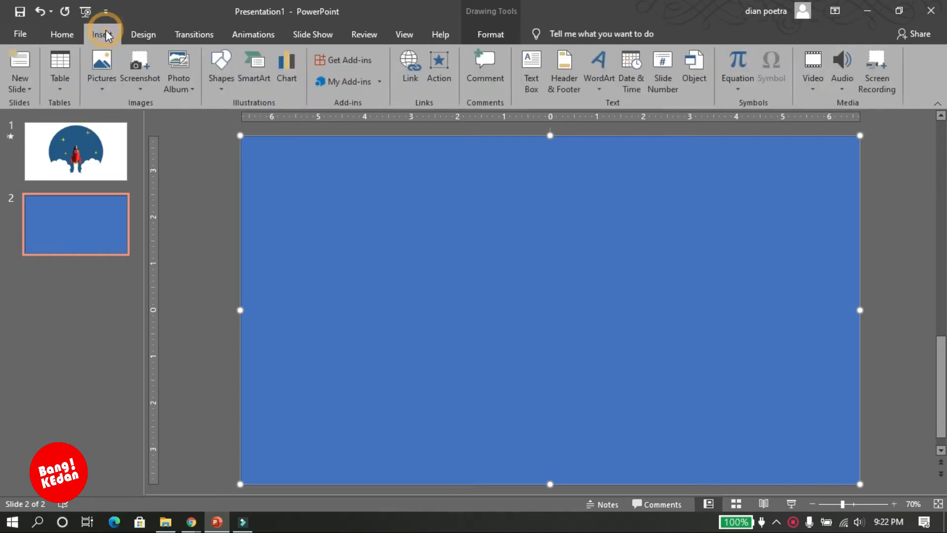
Draw a near-circular oval about 5.71 by 5.77 inches, centred on the slide over the blue rectangle.
{"action": "left_click", "coordinate": [212, 91]}
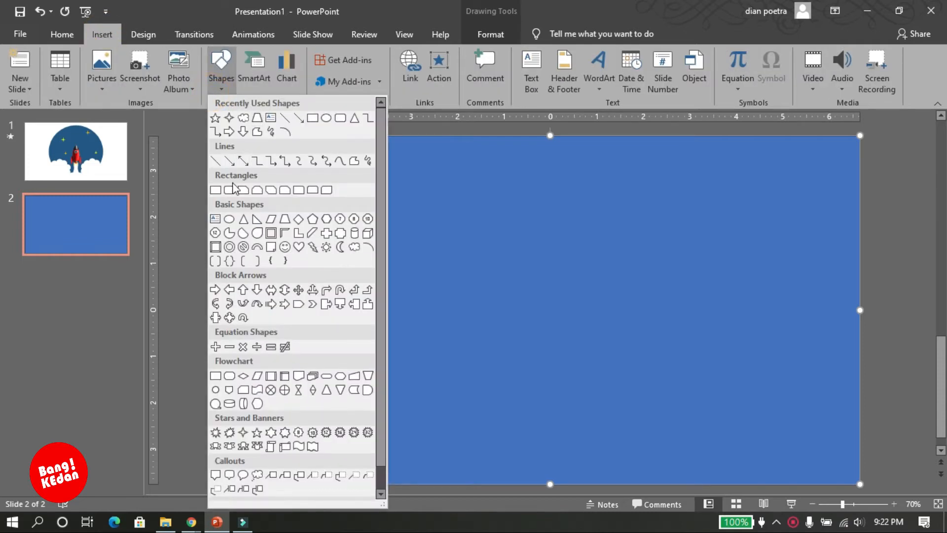
{"action": "left_click", "coordinate": [326, 118]}
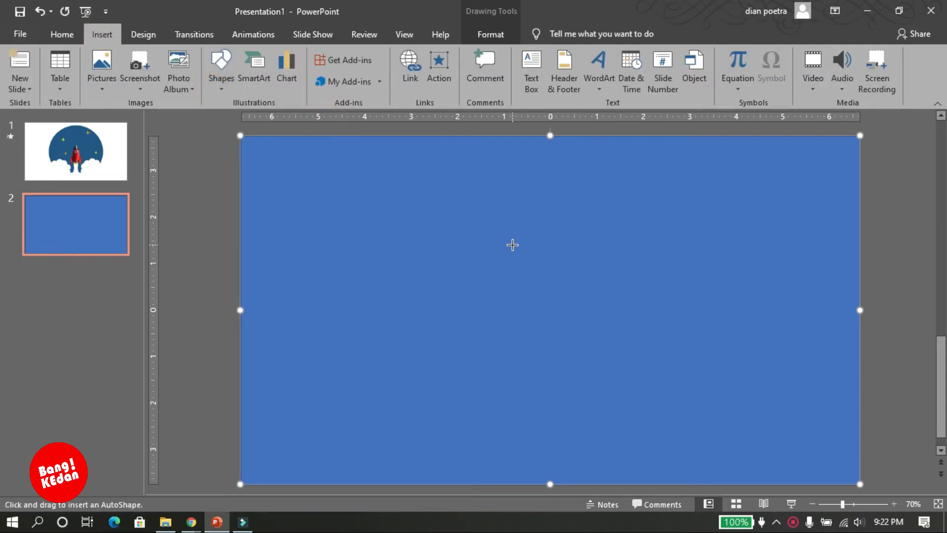
{"action": "left_click_drag", "start_coordinate": [487, 226], "coordinate": [638, 384]}
{"action": "left_click_drag", "start_coordinate": [534, 241], "coordinate": [599, 323]}
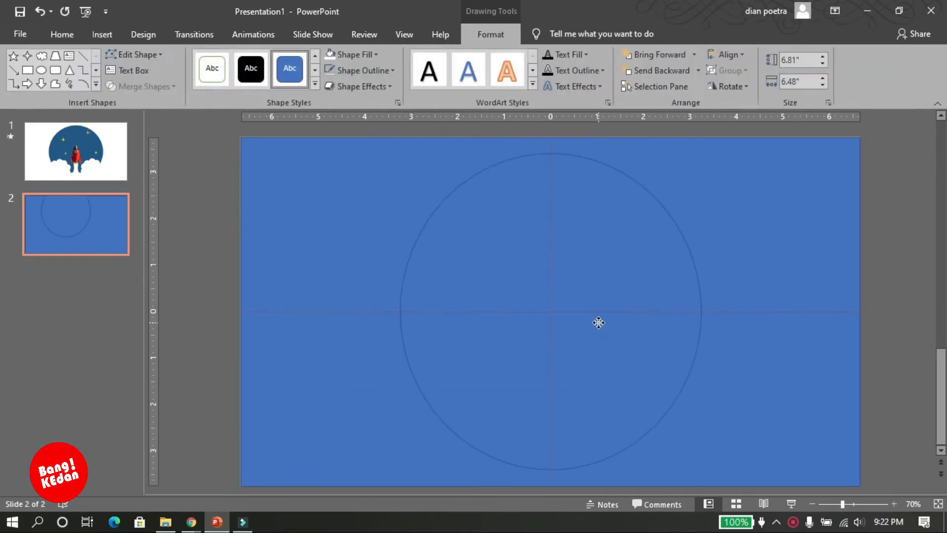
{"action": "left_click_drag", "start_coordinate": [400, 311], "coordinate": [381, 311]}
{"action": "left_click_drag", "start_coordinate": [516, 318], "coordinate": [528, 311]}
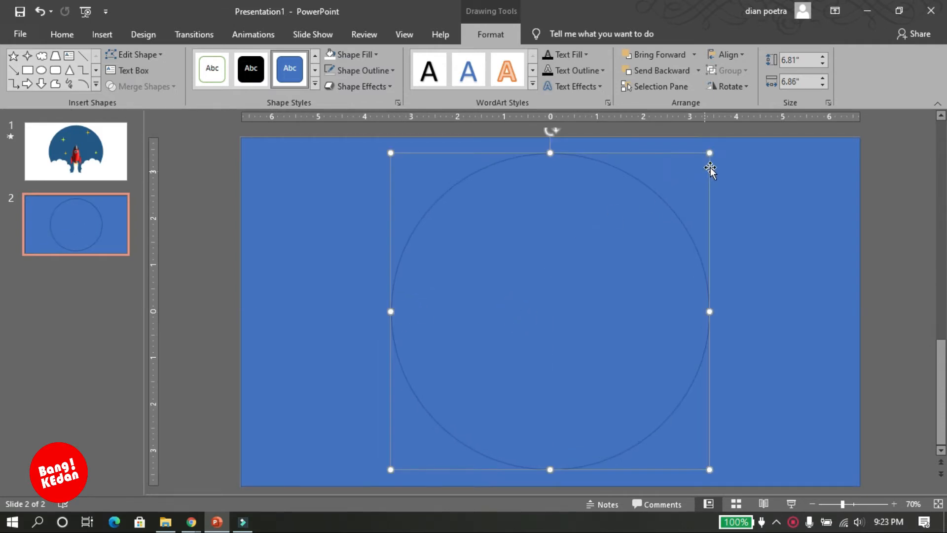
{"action": "left_click_drag", "start_coordinate": [710, 154], "coordinate": [684, 176]}
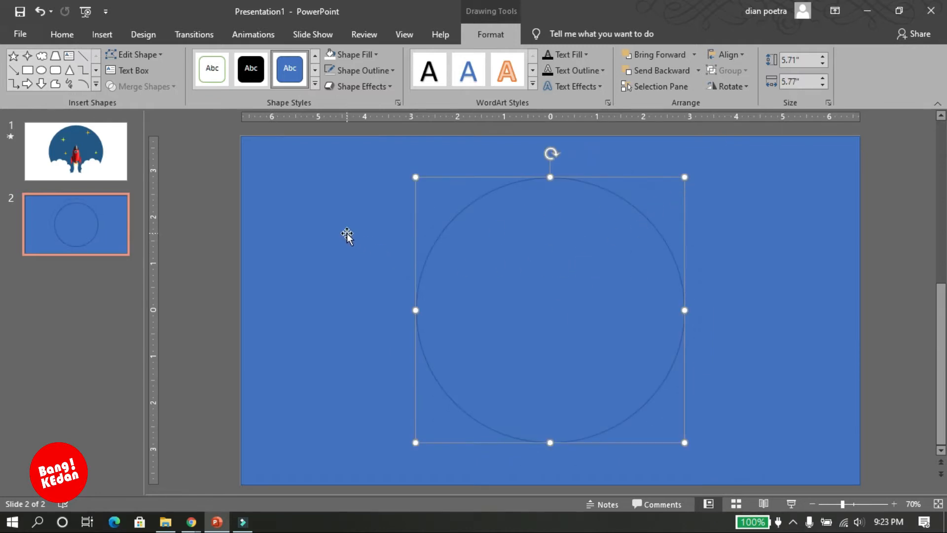
Subtract the oval from the full-slide rectangle to cut a round opening.
{"action": "left_click", "coordinate": [332, 240]}
{"action": "left_click", "coordinate": [467, 277], "text": "shift"}
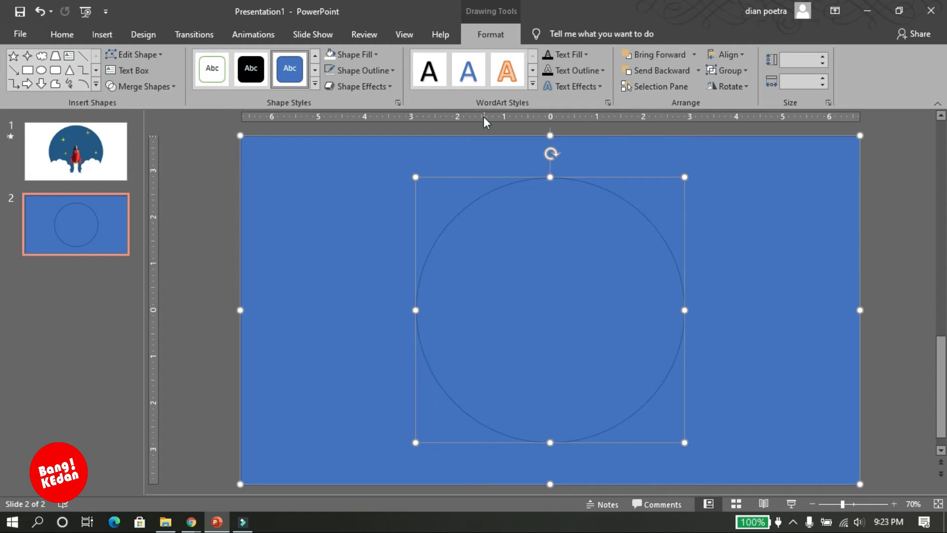
{"action": "left_click", "coordinate": [170, 89]}
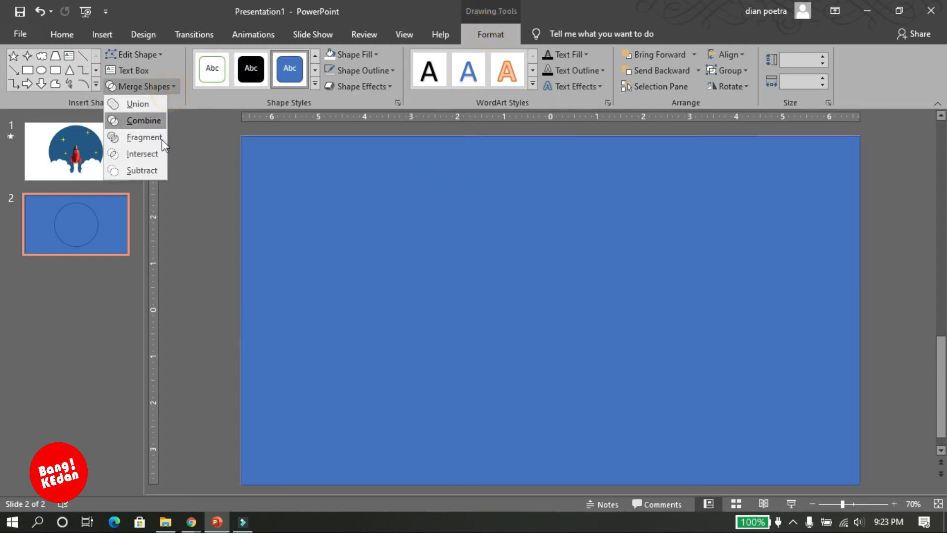
{"action": "left_click", "coordinate": [142, 170]}
{"action": "left_click", "coordinate": [193, 221]}
Fill the cut-out rectangle with white and remove its outline.
{"action": "left_click", "coordinate": [287, 227]}
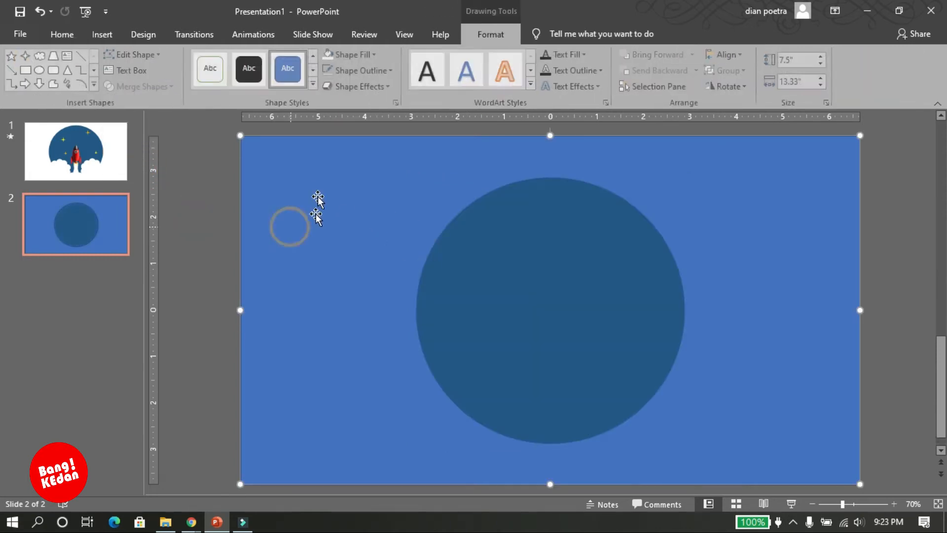
{"action": "left_click", "coordinate": [375, 53]}
{"action": "left_click", "coordinate": [330, 86]}
{"action": "left_click", "coordinate": [392, 73]}
{"action": "left_click", "coordinate": [363, 218]}
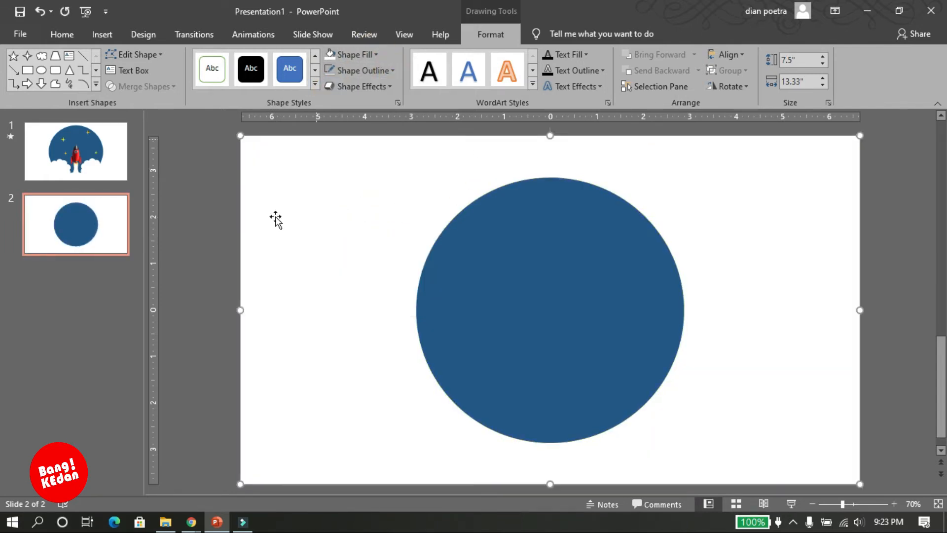
{"action": "left_click", "coordinate": [888, 217]}
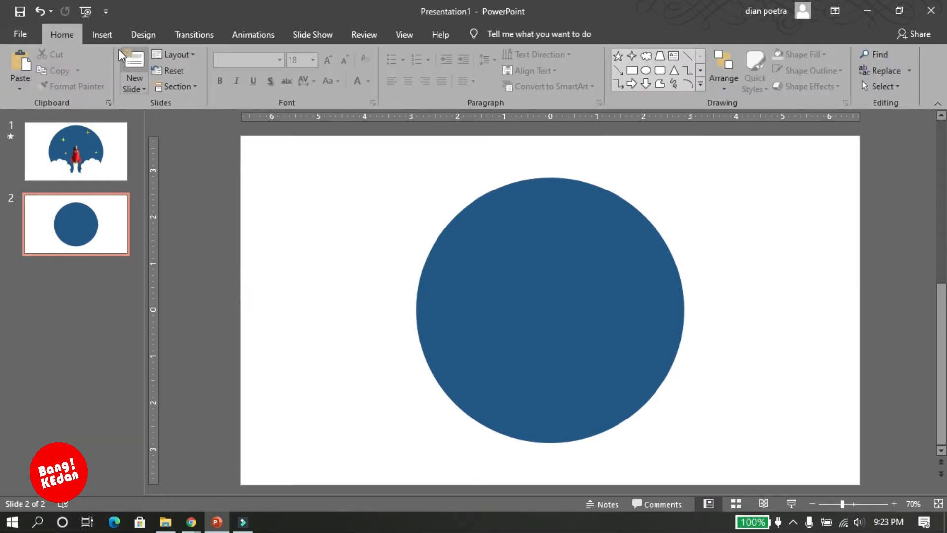
Draw a trapezoid about 1.97 inches high and 1.4 inches wide, placed in the lower middle of the round opening.
{"action": "left_click", "coordinate": [108, 38]}
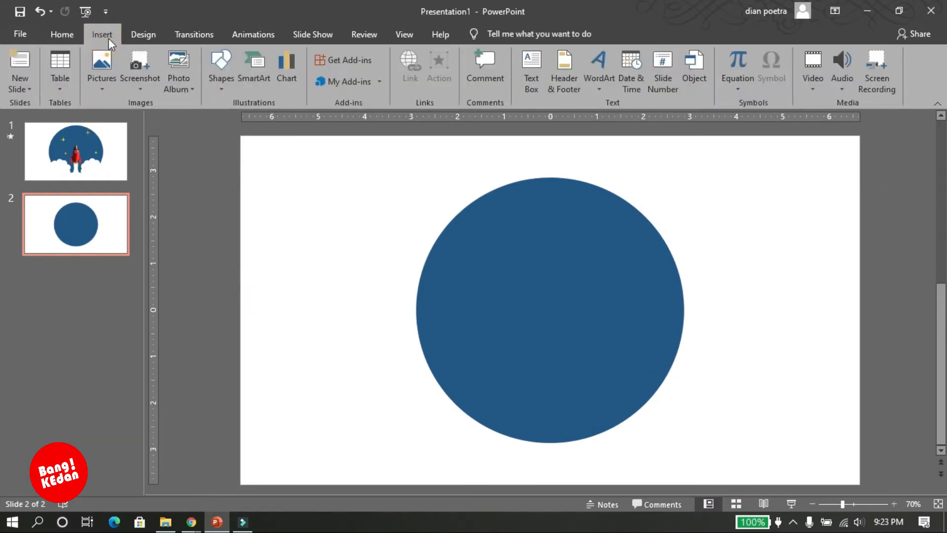
{"action": "left_click", "coordinate": [220, 91]}
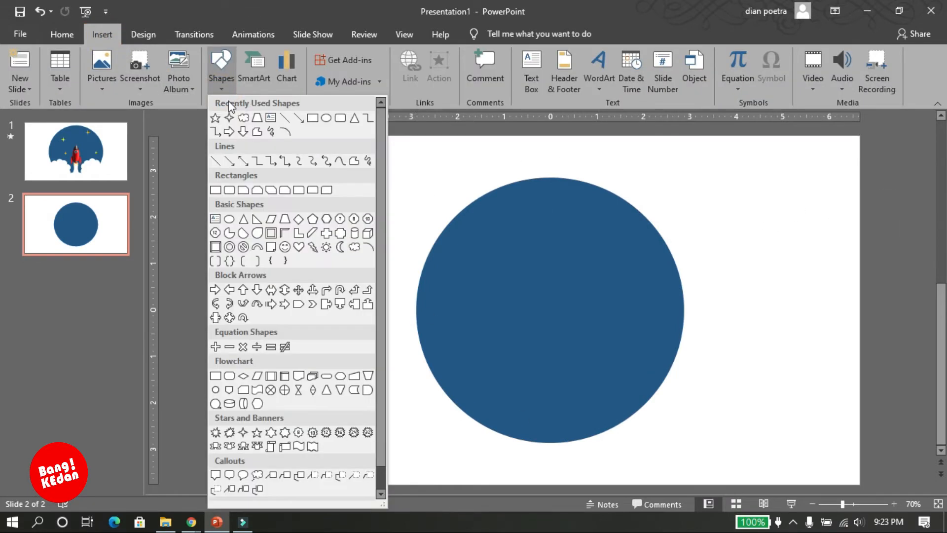
{"action": "left_click", "coordinate": [257, 118]}
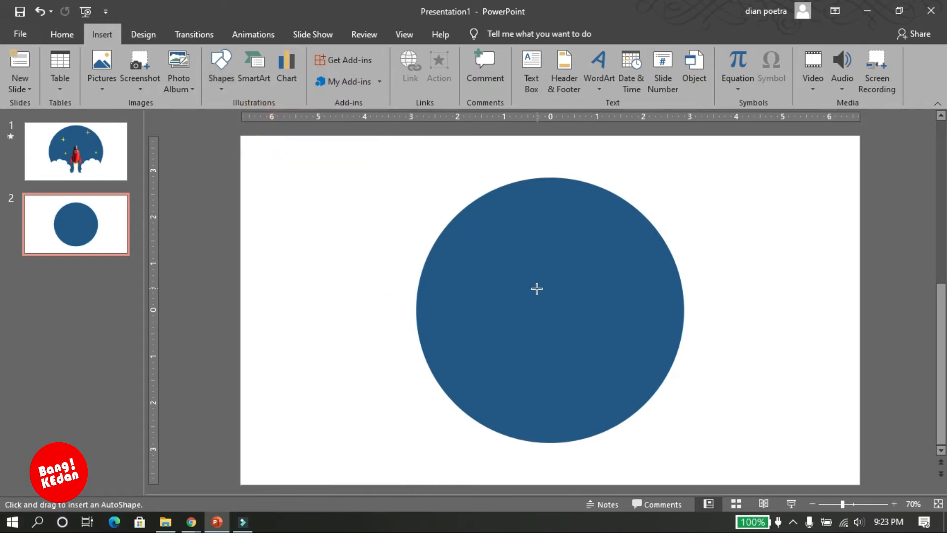
{"action": "left_click_drag", "start_coordinate": [525, 277], "coordinate": [587, 365]}
{"action": "left_click_drag", "start_coordinate": [566, 334], "coordinate": [554, 391]}
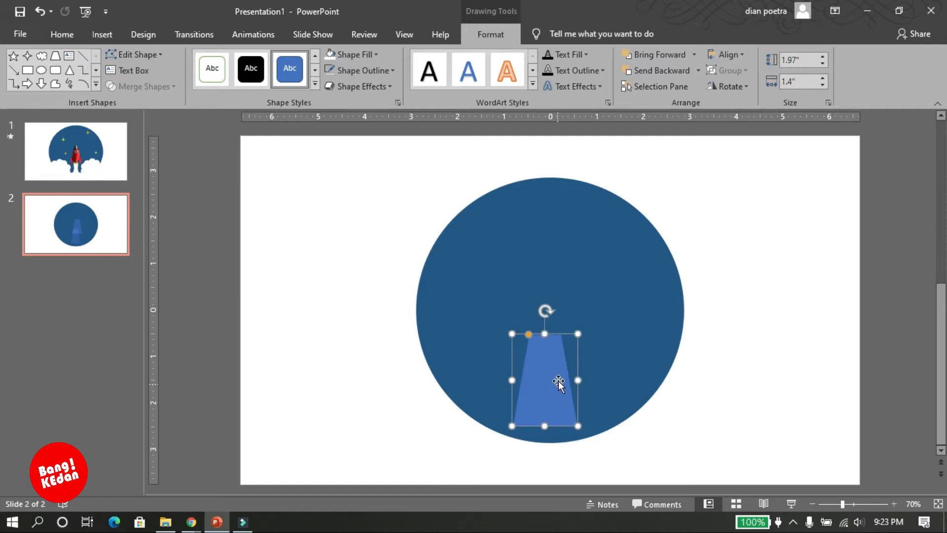
Draw a narrow oval about 0.66 by 2.45 inches, turn it nearly upright and place it over the trapezoid's left edge.
{"action": "scroll", "coordinate": [564, 383], "scroll_direction": "up", "scroll_amount": 3, "text": "ctrl"}
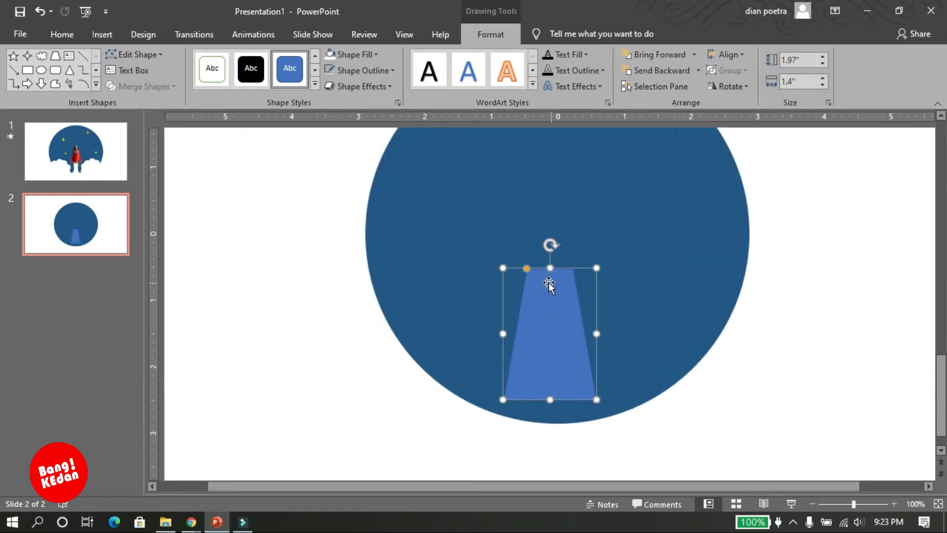
{"action": "left_click", "coordinate": [102, 34]}
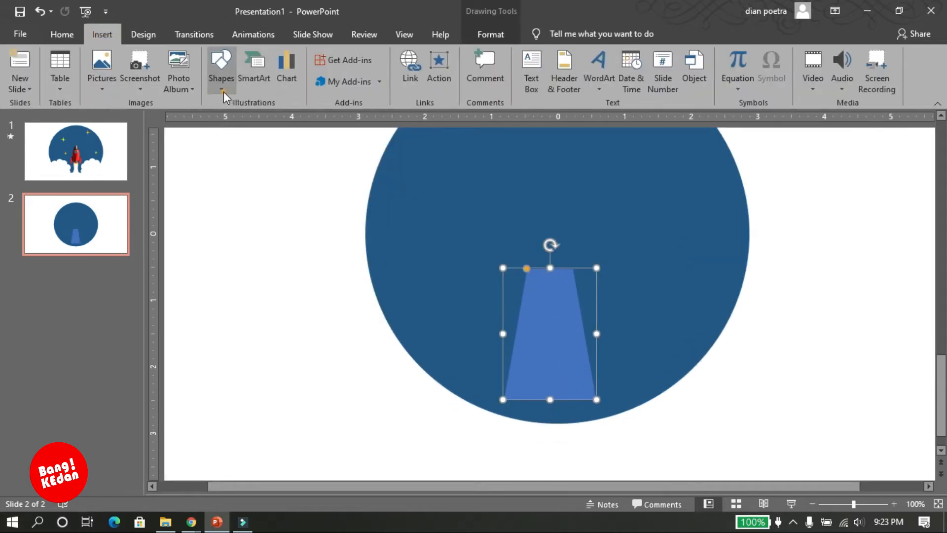
{"action": "left_click", "coordinate": [224, 91]}
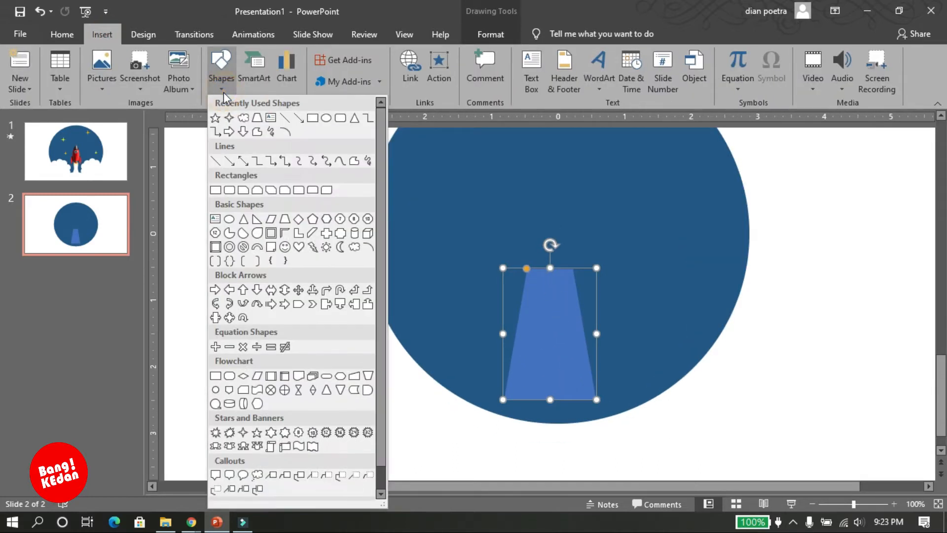
{"action": "left_click", "coordinate": [327, 118]}
{"action": "left_click_drag", "start_coordinate": [465, 239], "coordinate": [509, 291]}
{"action": "left_click_drag", "start_coordinate": [569, 265], "coordinate": [598, 252]}
{"action": "left_click_drag", "start_coordinate": [516, 228], "coordinate": [582, 289]}
{"action": "left_click_drag", "start_coordinate": [538, 261], "coordinate": [530, 294]}
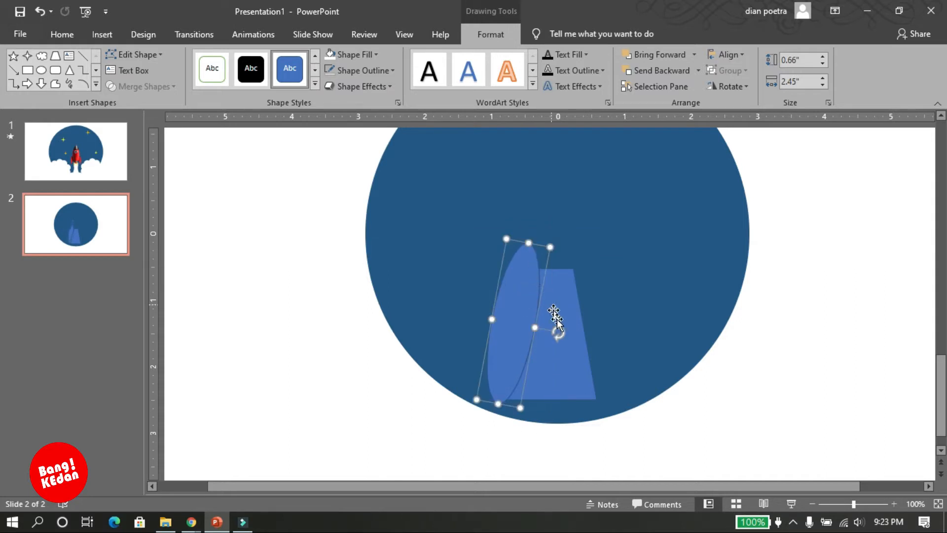
{"action": "left_click_drag", "start_coordinate": [558, 332], "coordinate": [557, 332]}
{"action": "left_click", "coordinate": [514, 326]}
{"action": "left_click", "coordinate": [561, 363]}
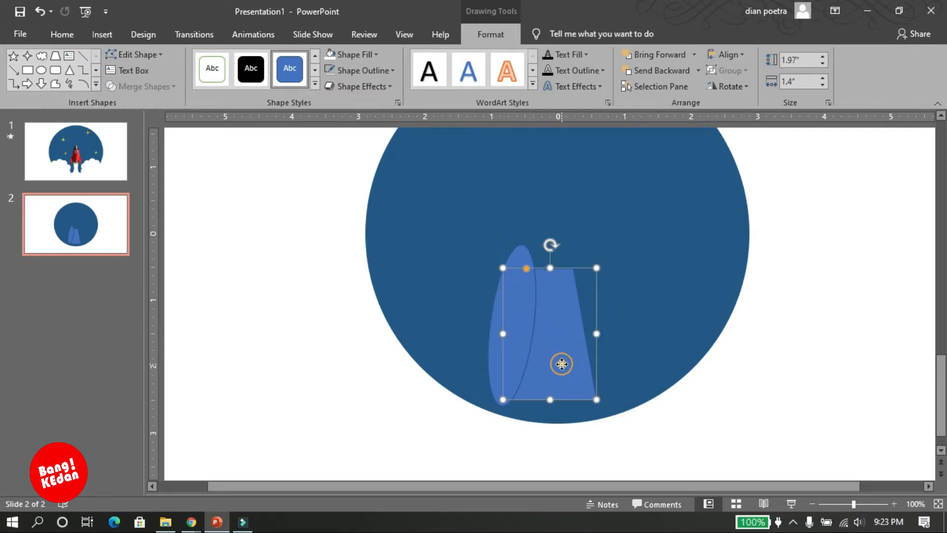
{"action": "left_click", "coordinate": [519, 332], "text": "shift"}
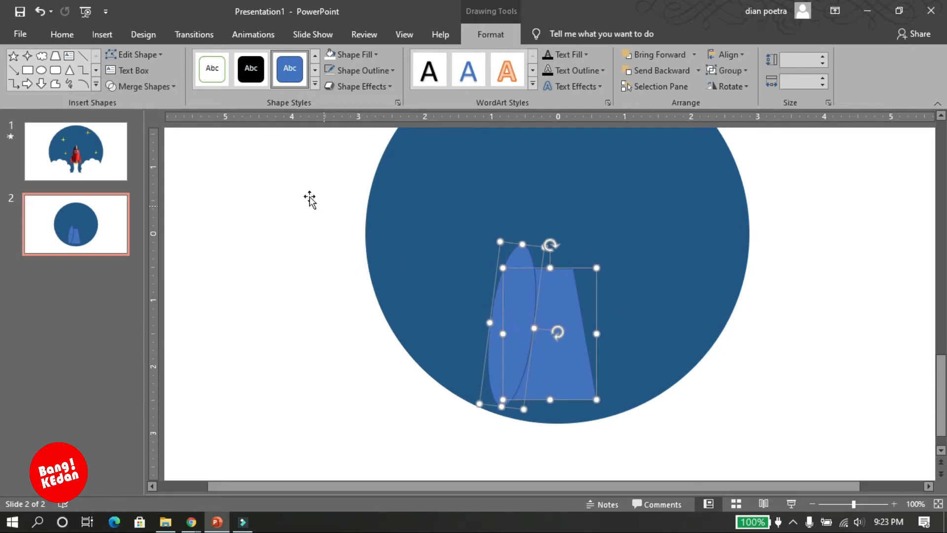
{"action": "left_click", "coordinate": [143, 86]}
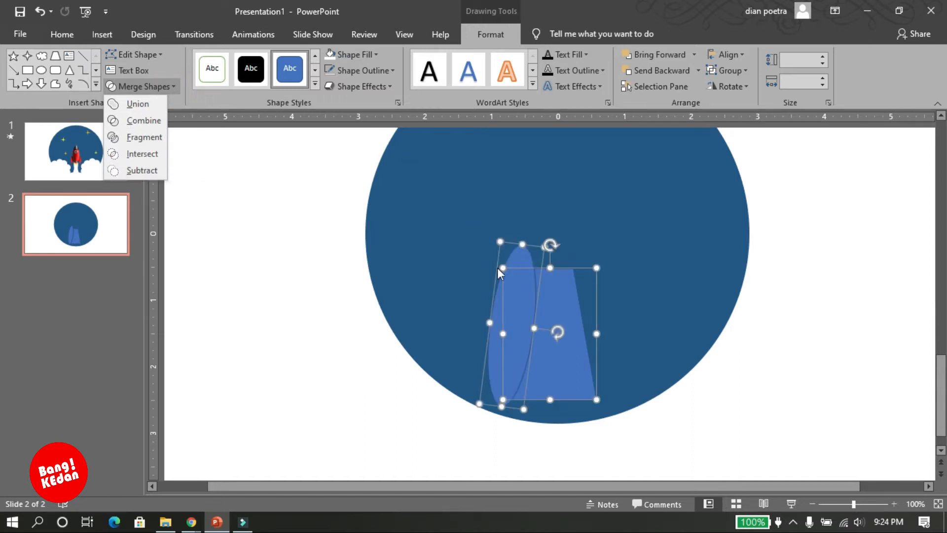
{"action": "left_click", "coordinate": [403, 385]}
{"action": "left_click", "coordinate": [209, 322]}
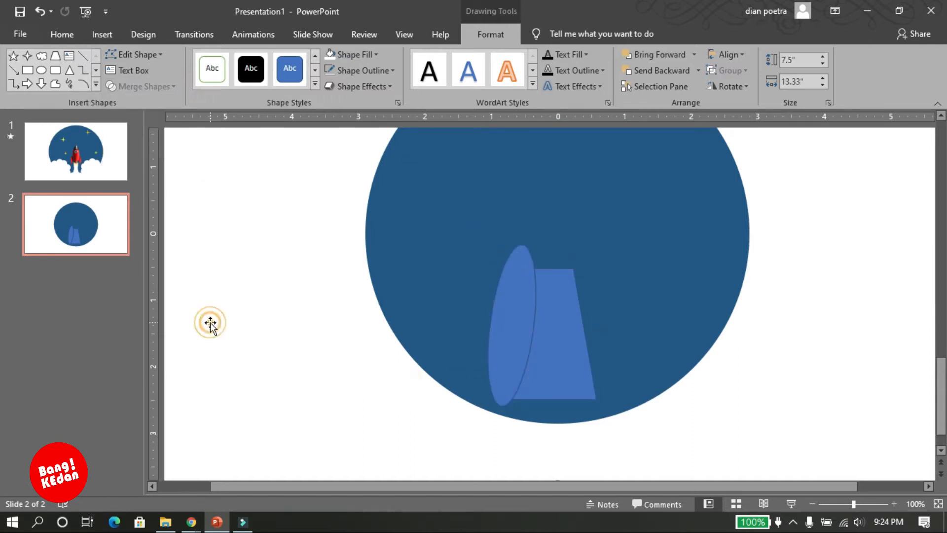
Rotate the narrow oval slightly closer to vertical over the trapezoid's left edge.
{"action": "left_click", "coordinate": [499, 355]}
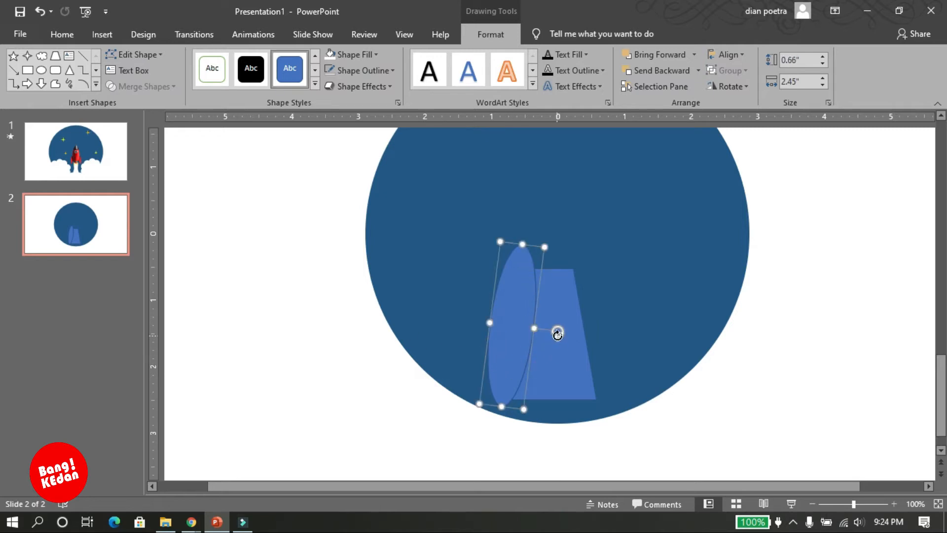
{"action": "left_click_drag", "start_coordinate": [556, 332], "coordinate": [561, 333]}
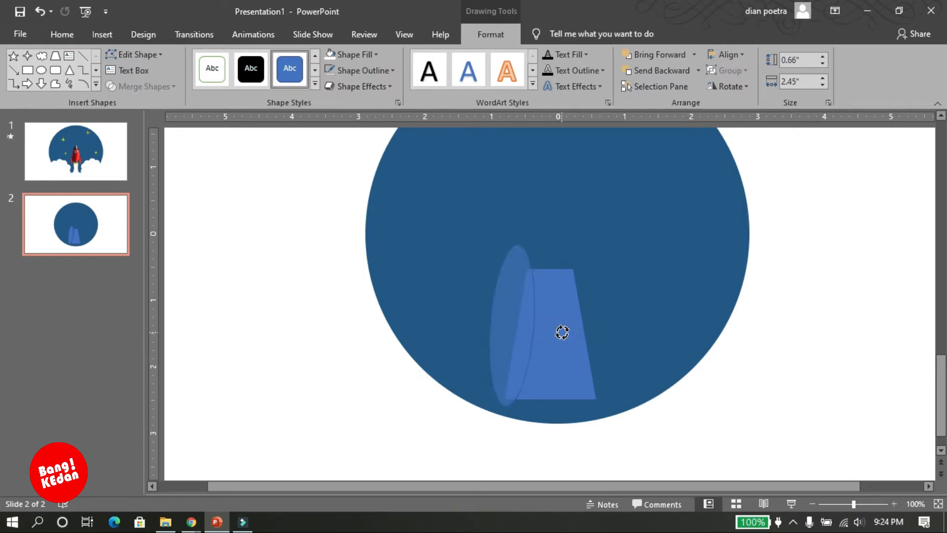
{"action": "left_click_drag", "start_coordinate": [564, 331], "coordinate": [563, 332]}
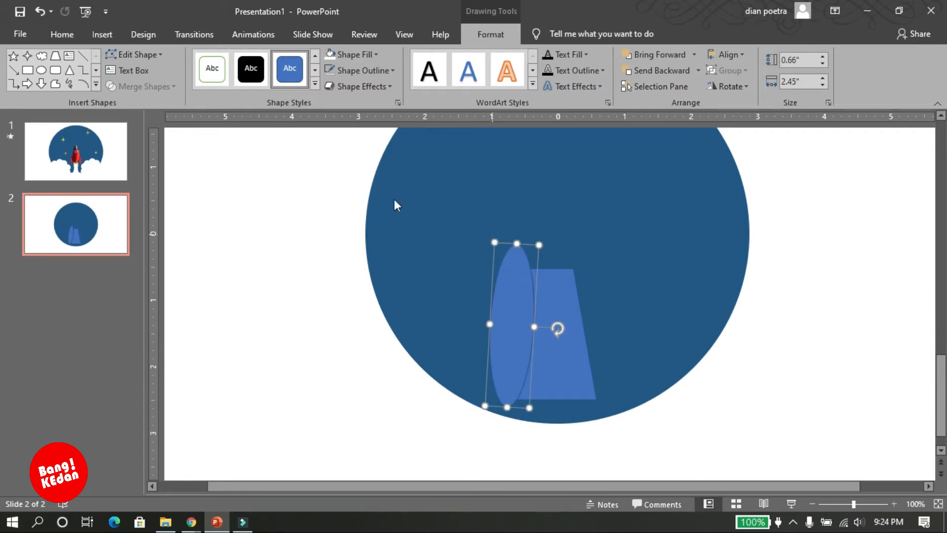
{"action": "left_click", "coordinate": [560, 371]}
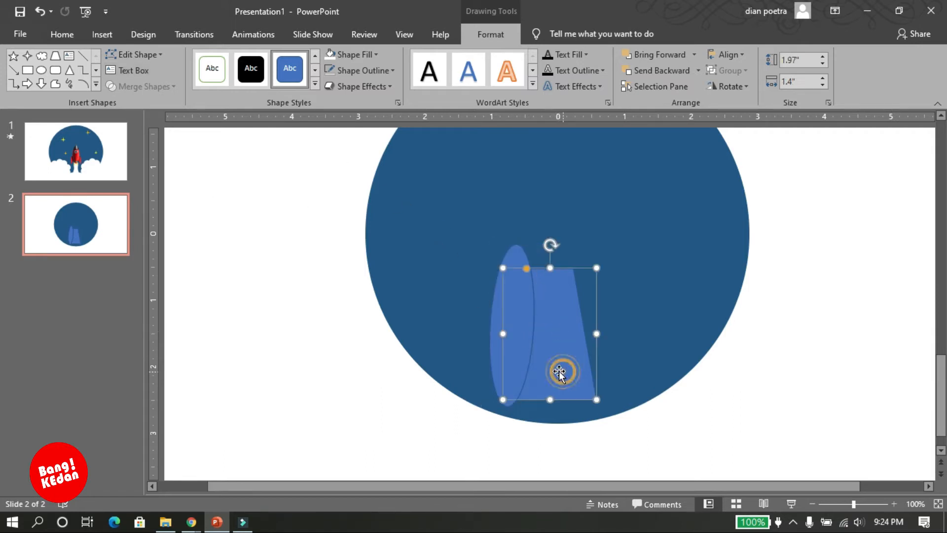
{"action": "left_click", "coordinate": [524, 345], "text": "shift"}
{"action": "left_click", "coordinate": [172, 87]}
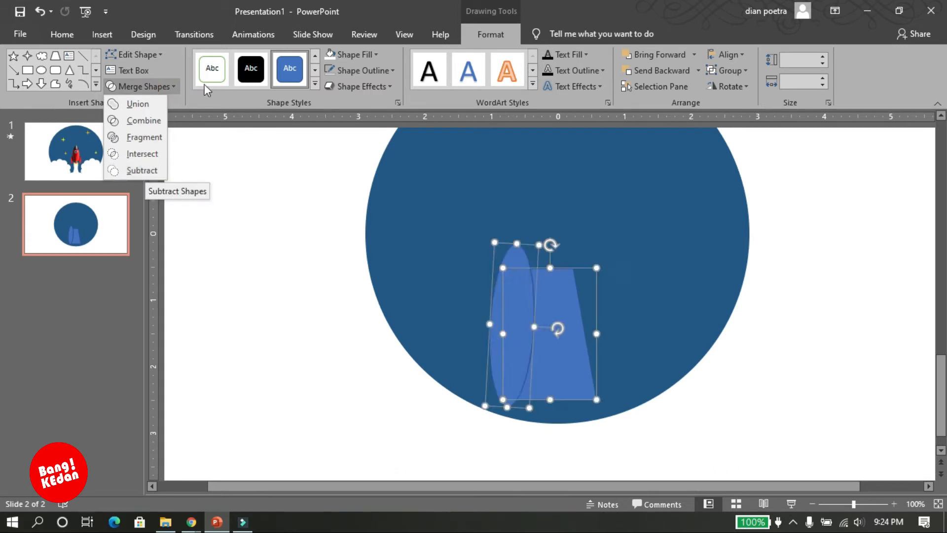
{"action": "left_click", "coordinate": [416, 281]}
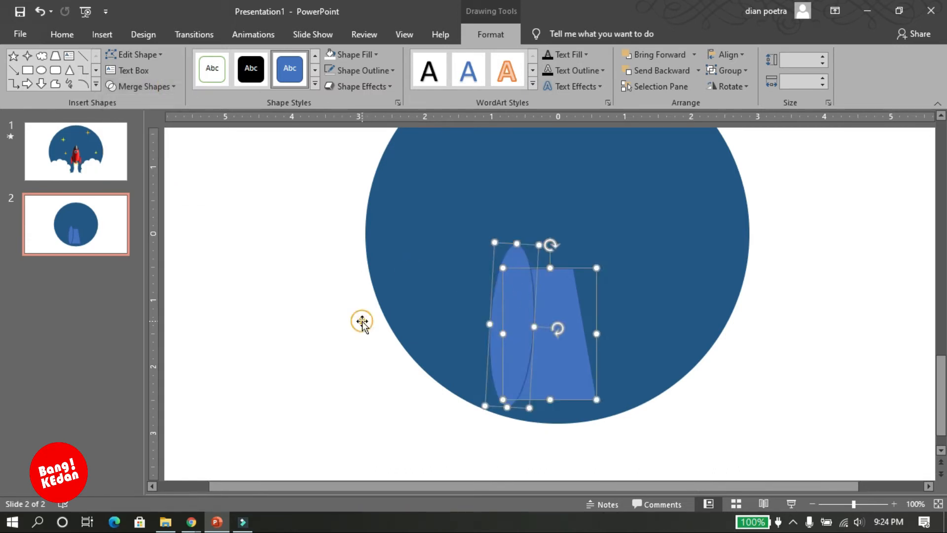
Duplicate the narrow oval, flip the copy horizontally and place it over the trapezoid's right edge.
{"action": "left_click", "coordinate": [520, 326]}
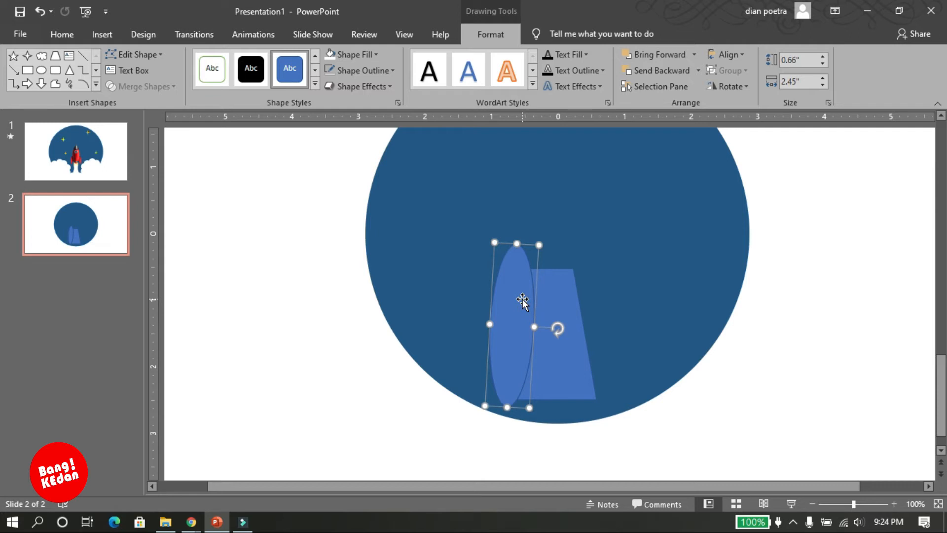
{"action": "key", "text": "ctrl+d"}
{"action": "left_click_drag", "start_coordinate": [525, 308], "coordinate": [576, 298]}
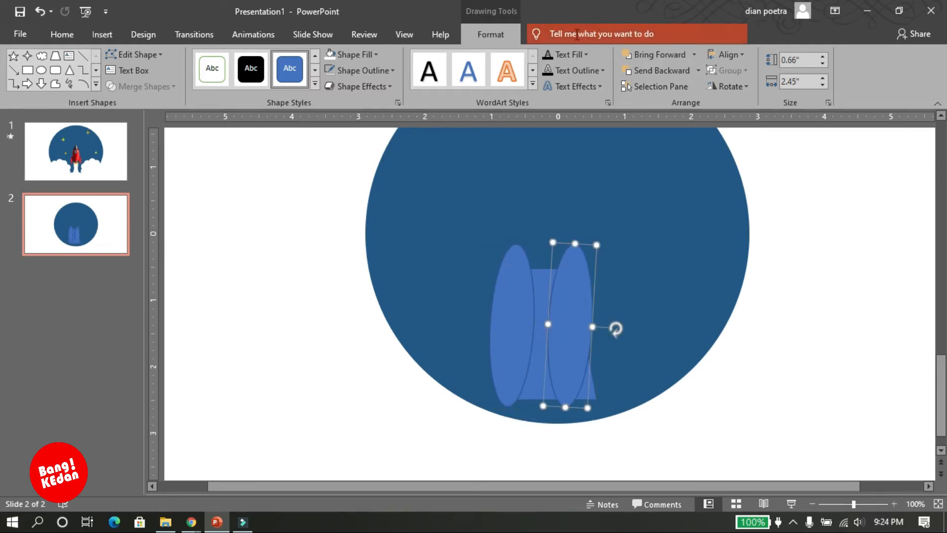
{"action": "left_click", "coordinate": [746, 86]}
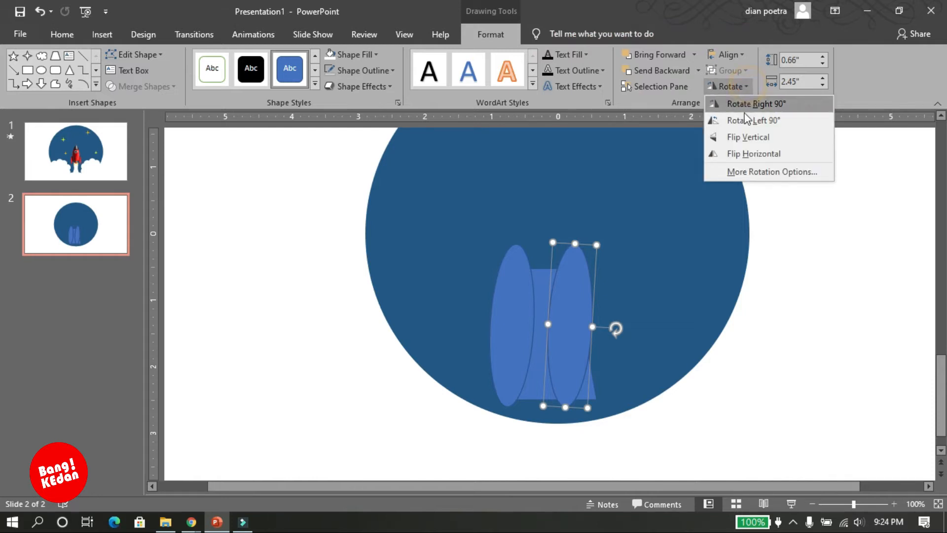
{"action": "left_click", "coordinate": [747, 156]}
{"action": "left_click_drag", "start_coordinate": [570, 313], "coordinate": [588, 313]}
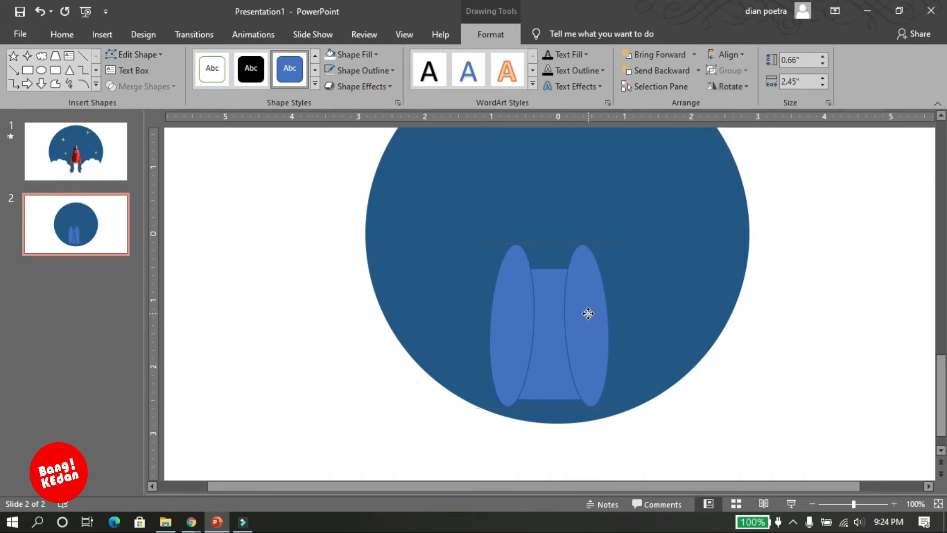
Subtract the left oval from the trapezoid to give it a curved left side.
{"action": "left_click", "coordinate": [538, 389]}
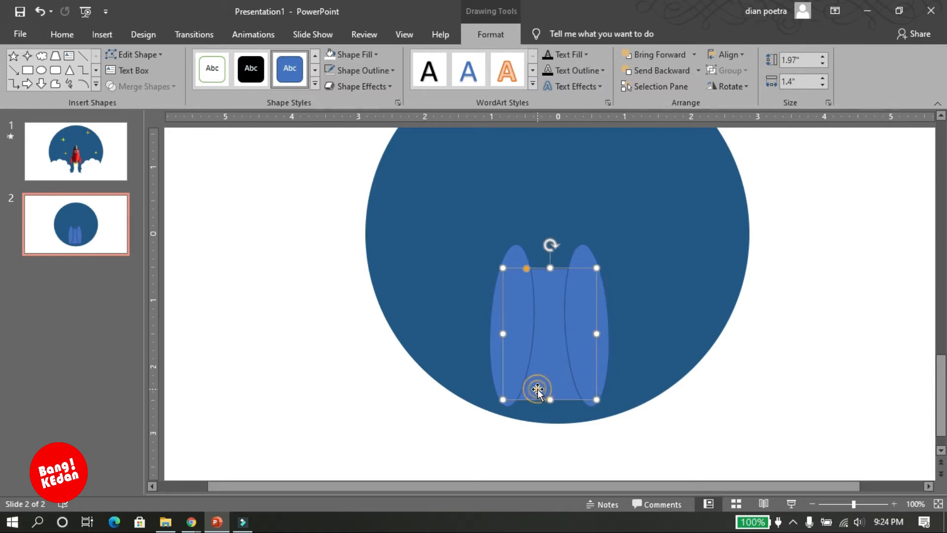
{"action": "left_click", "coordinate": [494, 324], "text": "shift"}
{"action": "left_click", "coordinate": [170, 87]}
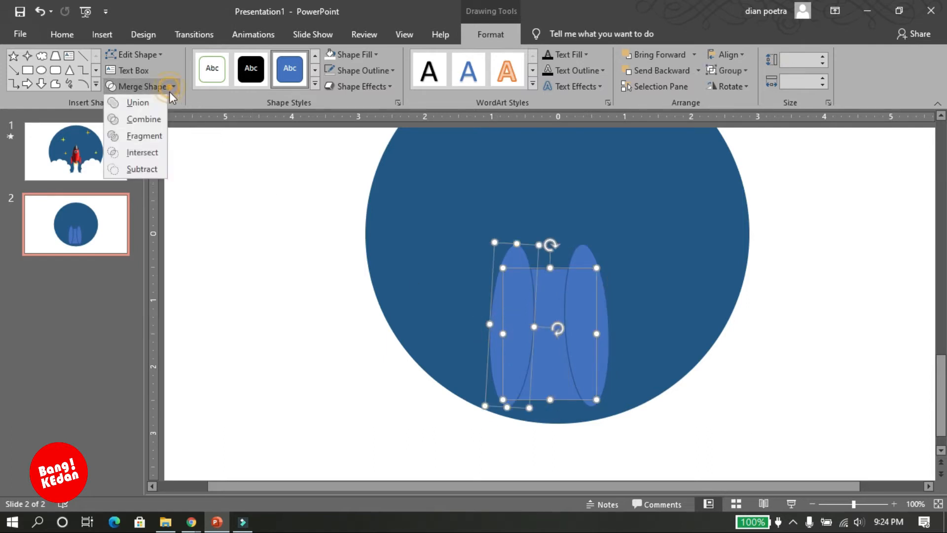
{"action": "left_click", "coordinate": [148, 169]}
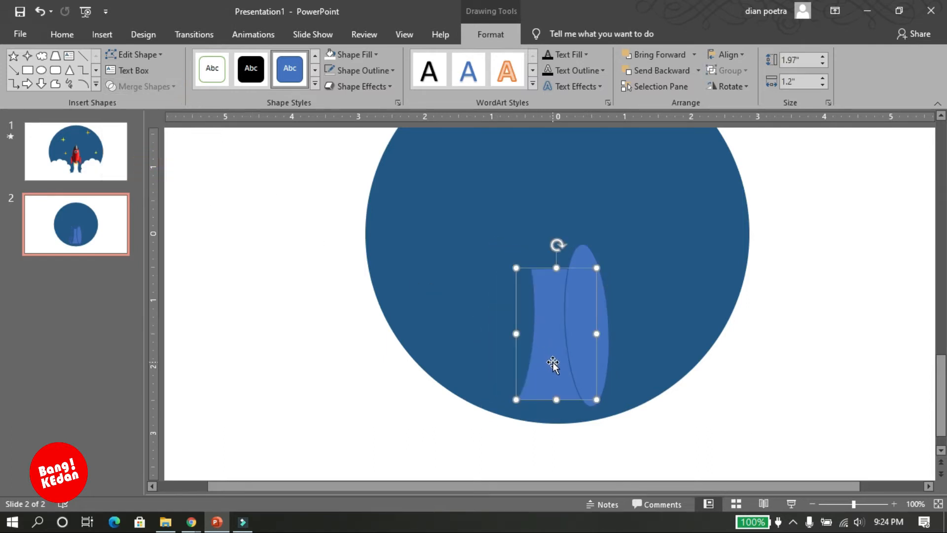
Subtract the remaining oval from the trapezoid to give it a curved right side.
{"action": "left_click", "coordinate": [412, 414]}
{"action": "left_click", "coordinate": [535, 380]}
{"action": "left_click", "coordinate": [603, 339], "text": "shift"}
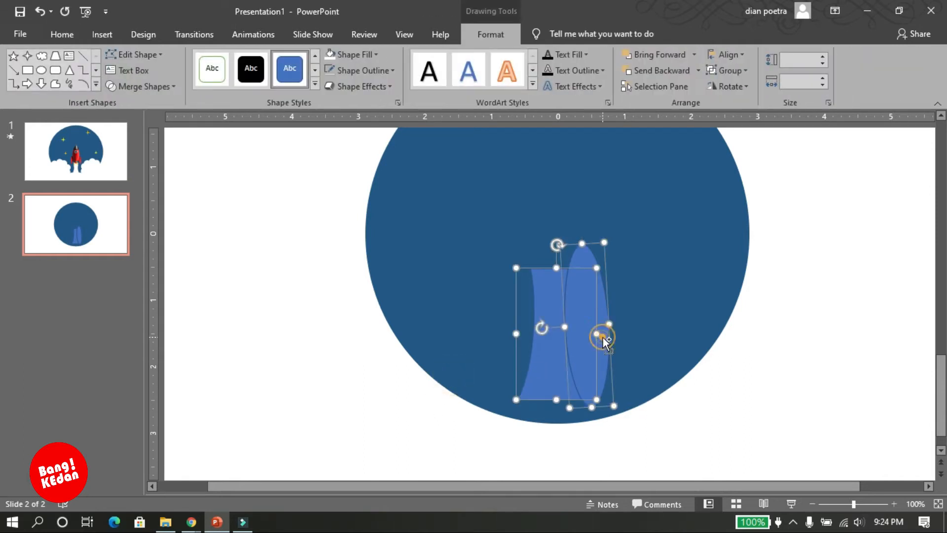
{"action": "left_click", "coordinate": [173, 90]}
{"action": "left_click", "coordinate": [149, 172]}
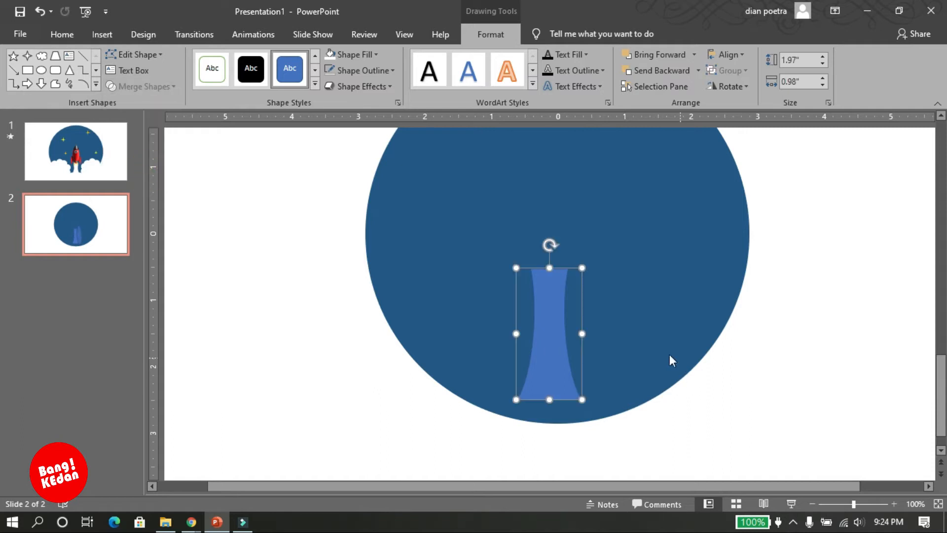
Fill the curved column white without an outline and centre it over the blue circle's lower edge.
{"action": "left_click_drag", "start_coordinate": [553, 346], "coordinate": [559, 376]}
{"action": "left_click", "coordinate": [378, 53]}
{"action": "left_click", "coordinate": [334, 87]}
{"action": "left_click", "coordinate": [392, 71]}
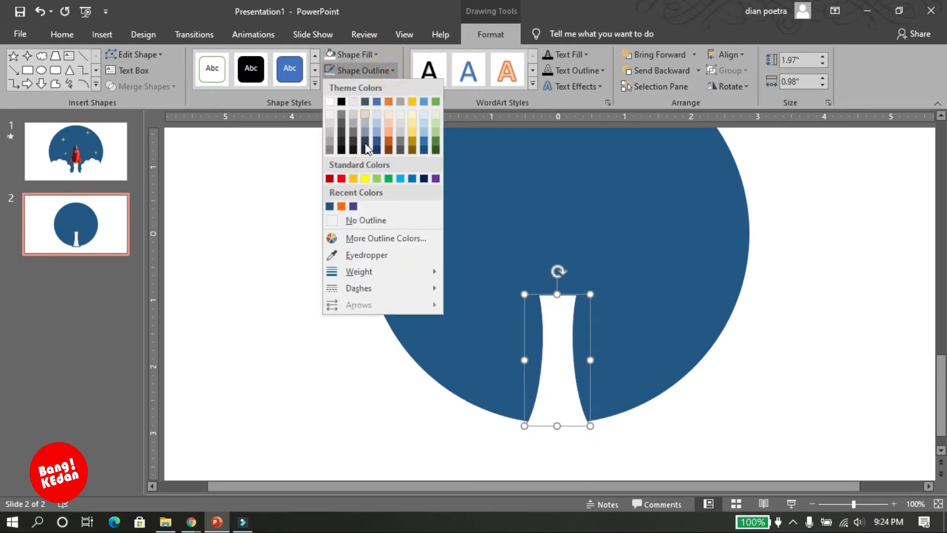
{"action": "left_click", "coordinate": [355, 220]}
{"action": "left_click_drag", "start_coordinate": [561, 362], "coordinate": [561, 369]}
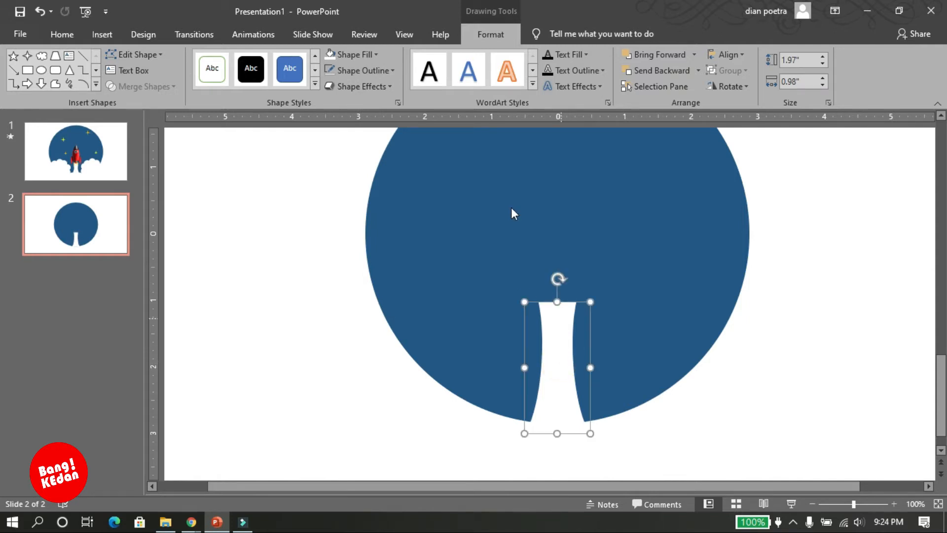
Draw an oval about 2.09 inches wide and 1.25 inches high and place it over the base of the white column.
{"action": "left_click", "coordinate": [103, 34]}
{"action": "left_click", "coordinate": [212, 81]}
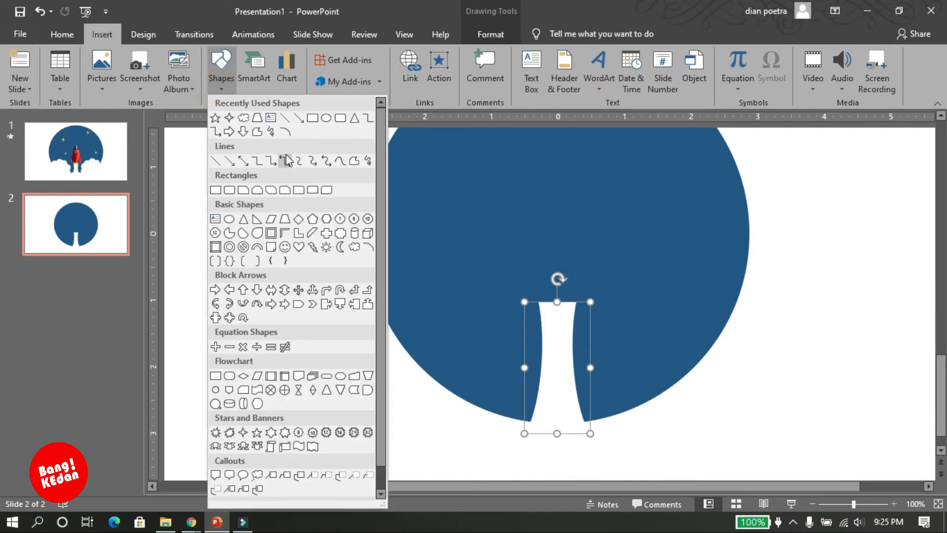
{"action": "left_click", "coordinate": [327, 118]}
{"action": "left_click_drag", "start_coordinate": [478, 293], "coordinate": [616, 375]}
{"action": "left_click_drag", "start_coordinate": [557, 345], "coordinate": [573, 429]}
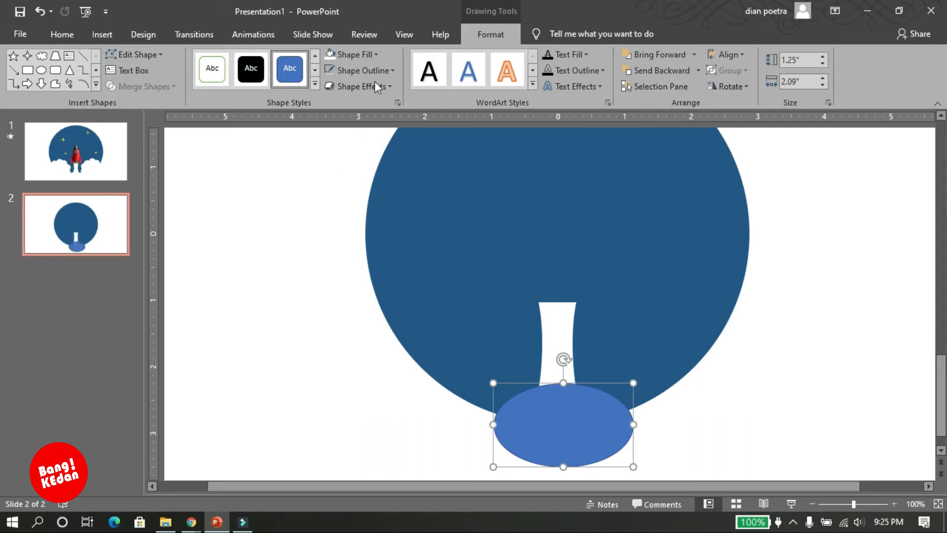
Fill the oval at the column's base white and remove its outline.
{"action": "left_click", "coordinate": [354, 55]}
{"action": "left_click", "coordinate": [330, 86]}
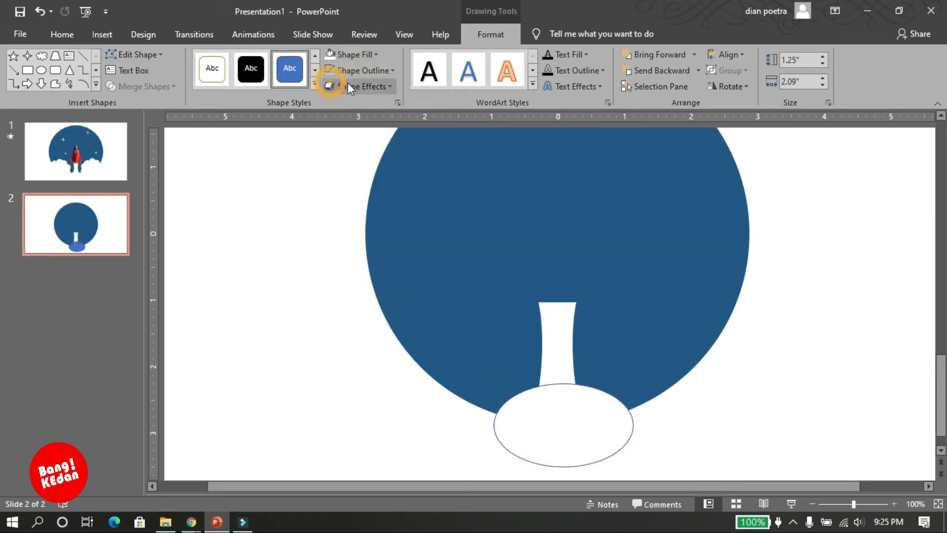
{"action": "left_click", "coordinate": [386, 70]}
{"action": "left_click", "coordinate": [365, 220]}
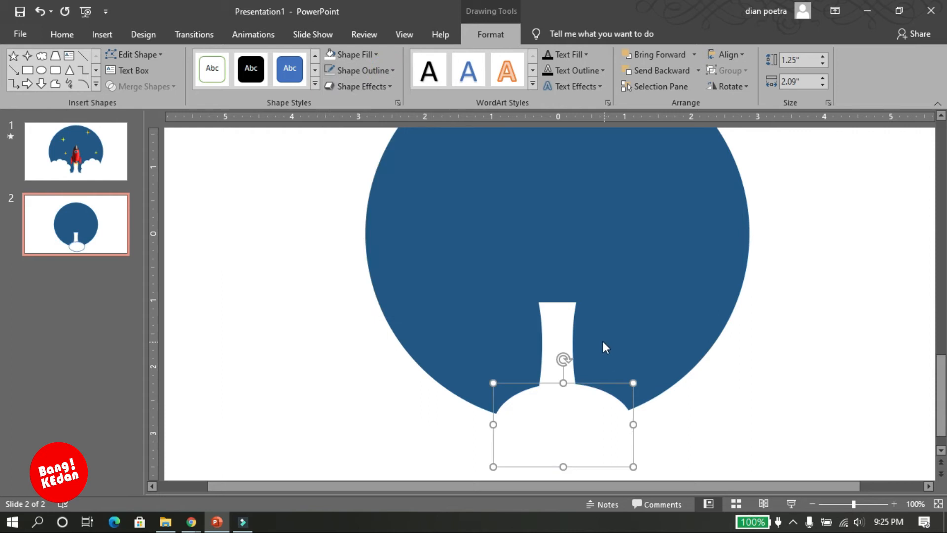
Group the white column with the white oval at its base.
{"action": "left_click", "coordinate": [561, 341]}
{"action": "left_click", "coordinate": [612, 417], "text": "shift"}
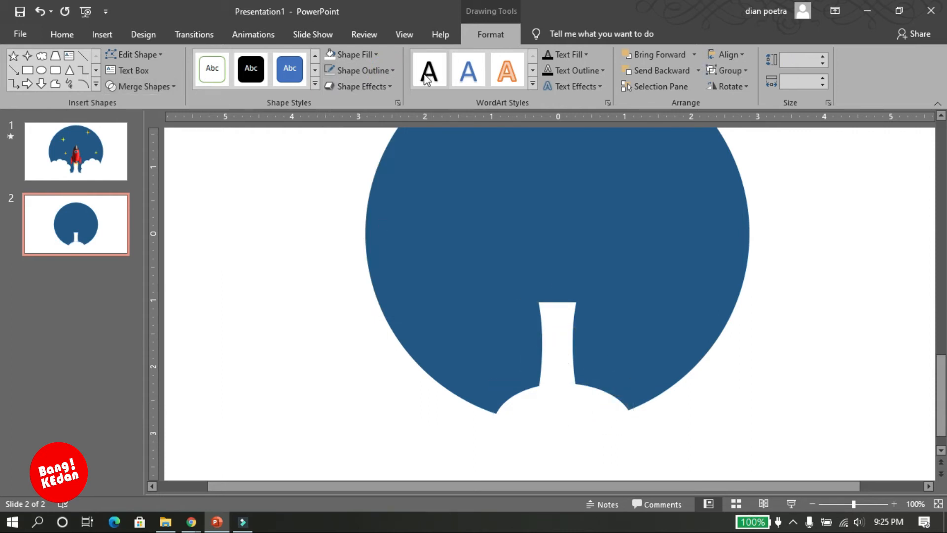
{"action": "right_click", "coordinate": [558, 405]}
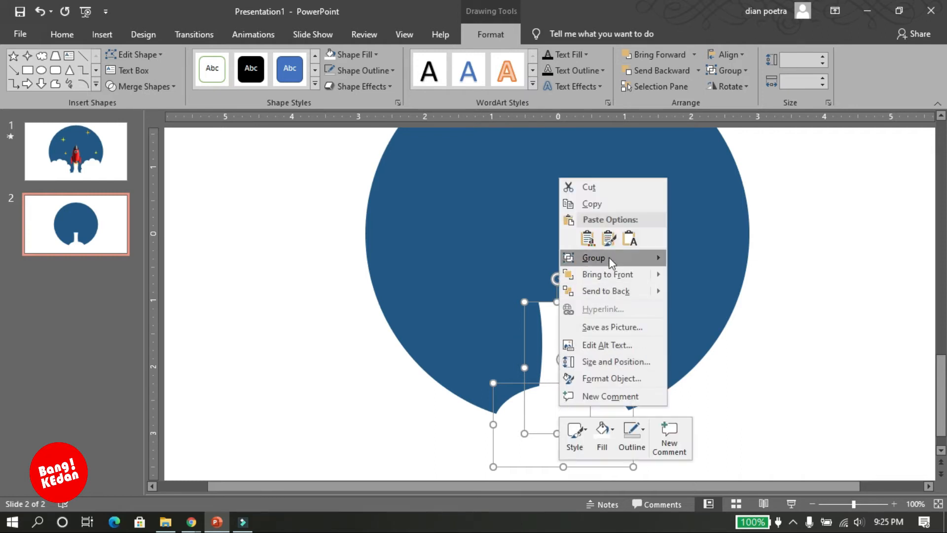
{"action": "mouse_move", "coordinate": [609, 258]}
{"action": "left_click", "coordinate": [723, 260]}
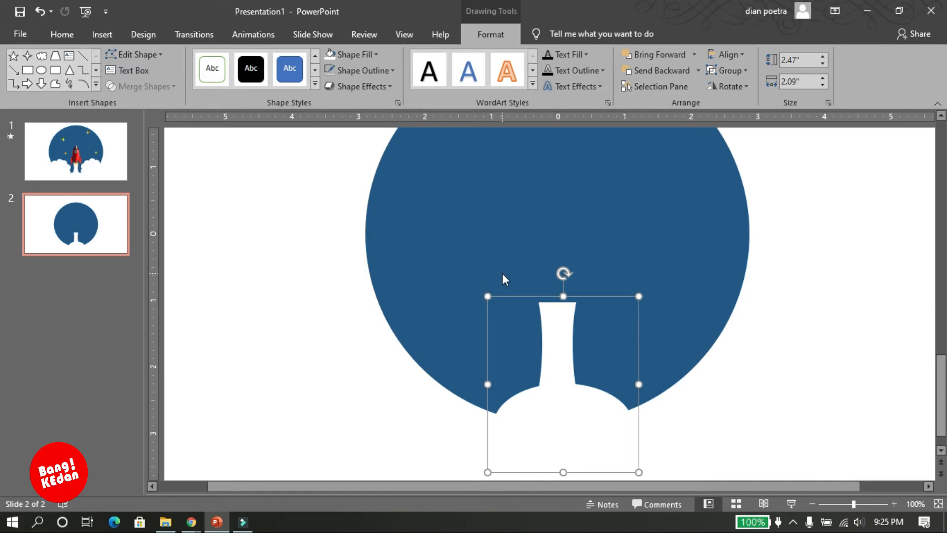
{"action": "scroll", "coordinate": [503, 274], "scroll_direction": "up", "scroll_amount": 1}
{"action": "left_click", "coordinate": [239, 182]}
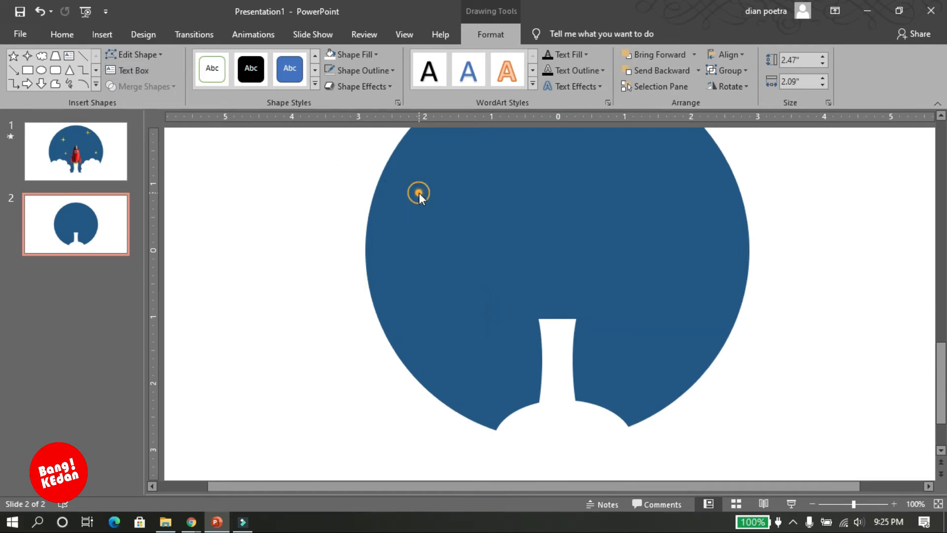
Draw an upright rounded rectangle about 0.67 by 2.2 inches with fully rounded ends in the left part of the blue circle.
{"action": "left_click", "coordinate": [98, 35]}
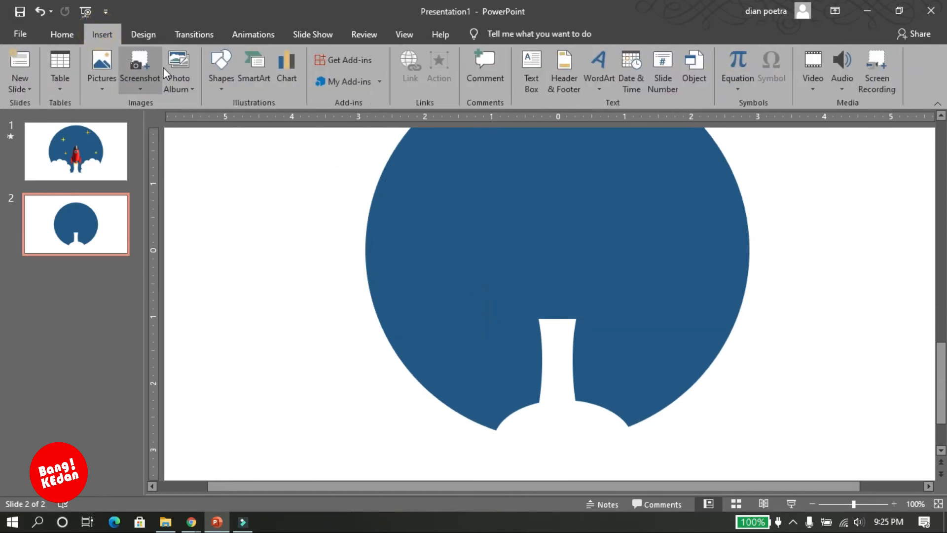
{"action": "left_click", "coordinate": [216, 89]}
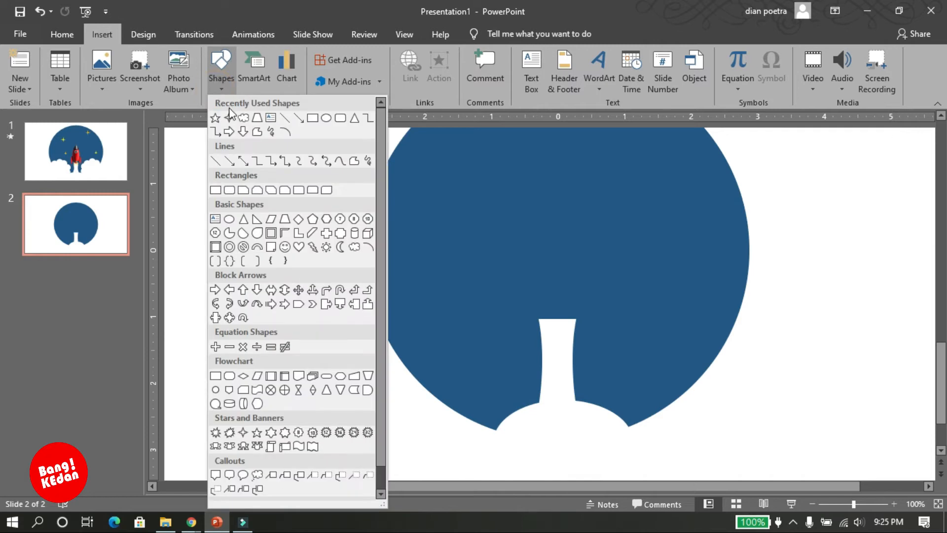
{"action": "left_click", "coordinate": [340, 117]}
{"action": "left_click_drag", "start_coordinate": [429, 207], "coordinate": [472, 325]}
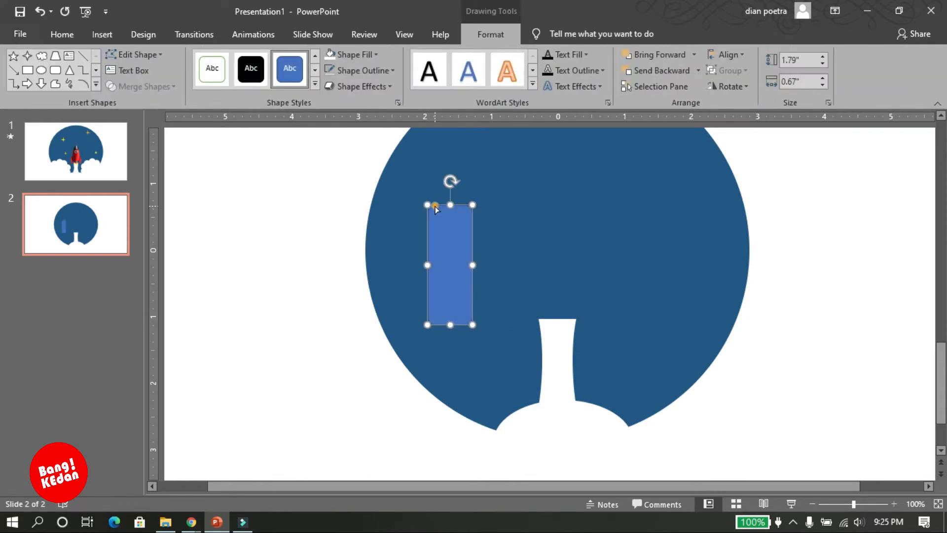
{"action": "left_click_drag", "start_coordinate": [435, 208], "coordinate": [446, 223]}
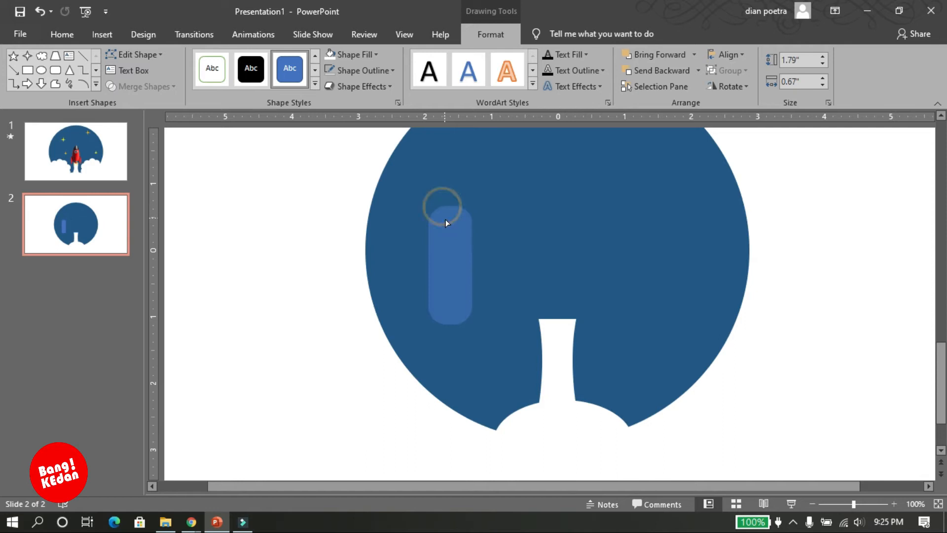
{"action": "left_click_drag", "start_coordinate": [455, 275], "coordinate": [456, 282]}
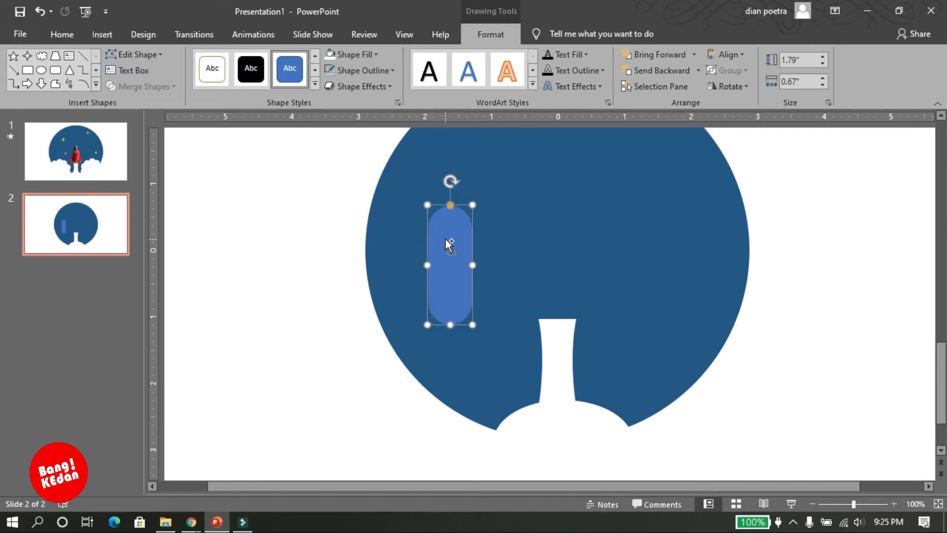
{"action": "left_click_drag", "start_coordinate": [473, 327], "coordinate": [473, 352]}
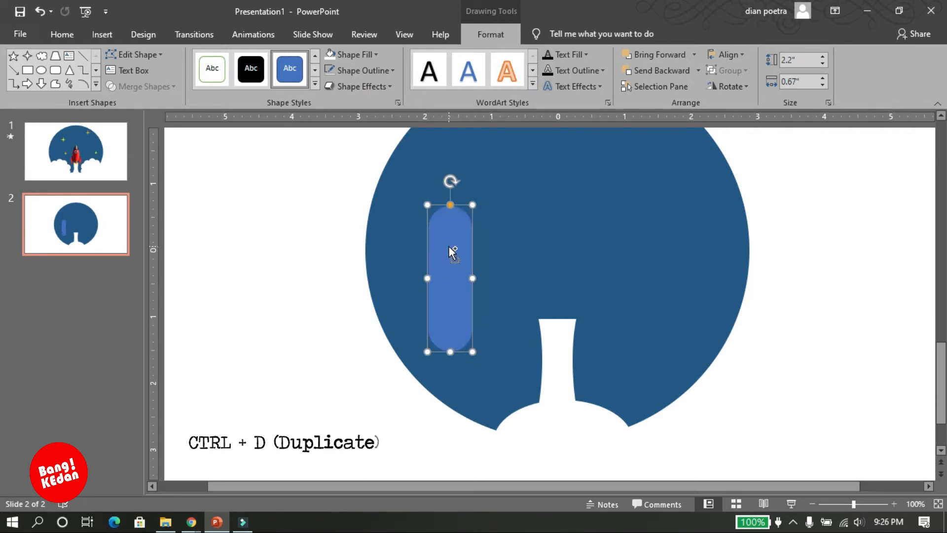
Duplicate the rounded rectangle repeatedly in place, rotating each copy further around the centre to form a scalloped round cloud.
{"action": "key", "text": "ctrl+d"}
{"action": "key", "text": "Delete"}
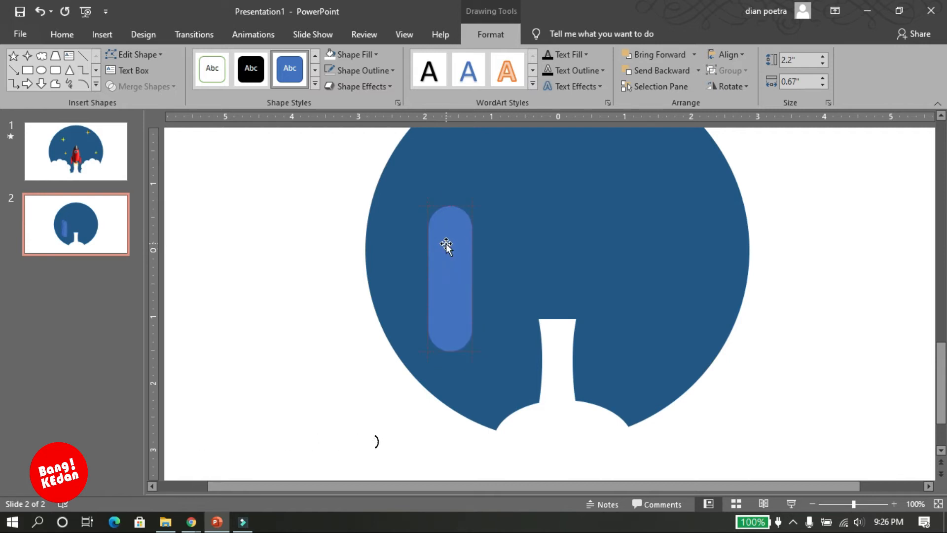
{"action": "left_click", "coordinate": [445, 245]}
{"action": "left_click_drag", "start_coordinate": [451, 181], "coordinate": [502, 206]}
{"action": "left_click_drag", "start_coordinate": [504, 207], "coordinate": [504, 207]}
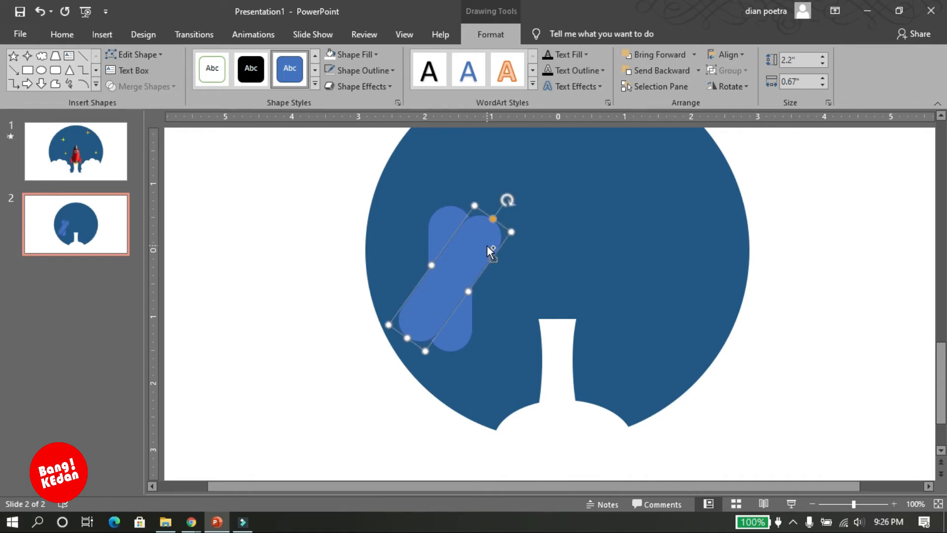
{"action": "left_click_drag", "start_coordinate": [508, 200], "coordinate": [553, 324]}
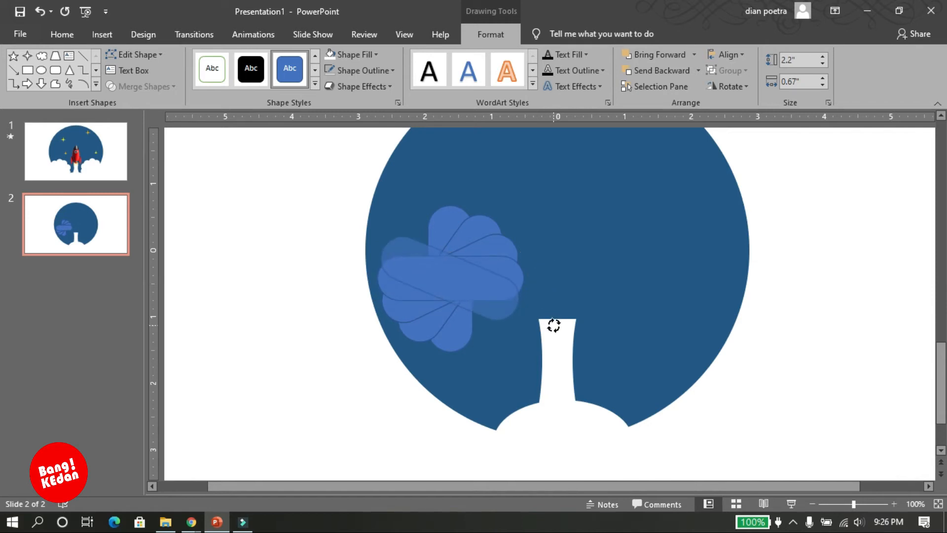
{"action": "left_click_drag", "start_coordinate": [554, 328], "coordinate": [520, 368]}
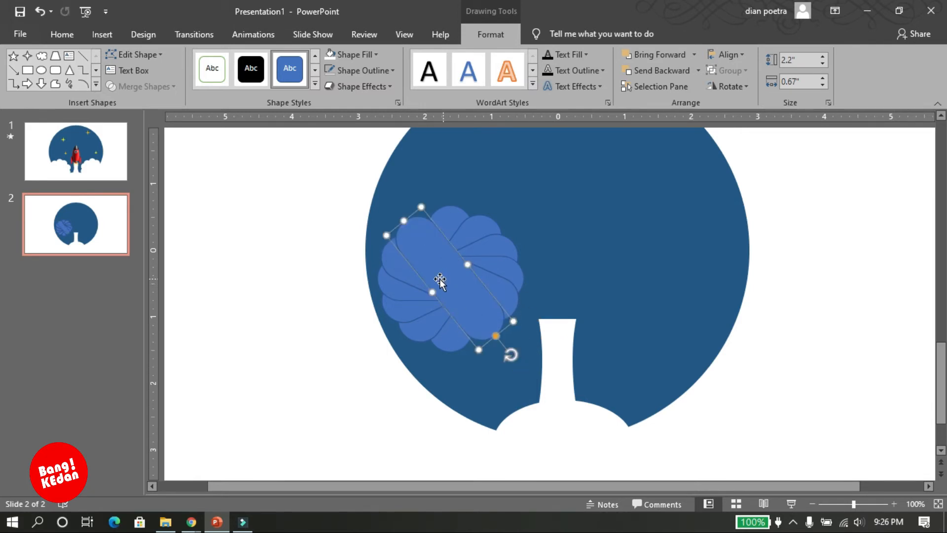
Group all the rotated rounded rectangles into one cloud.
{"action": "left_click", "coordinate": [399, 265], "text": "shift"}
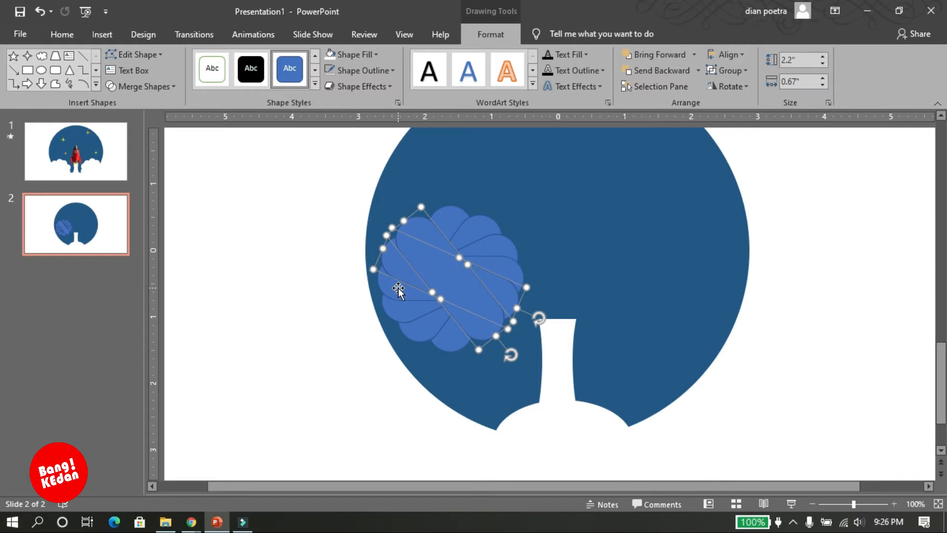
{"action": "left_click", "coordinate": [398, 291], "text": "shift"}
{"action": "left_click", "coordinate": [408, 318], "text": "shift"}
{"action": "left_click", "coordinate": [423, 333], "text": "shift"}
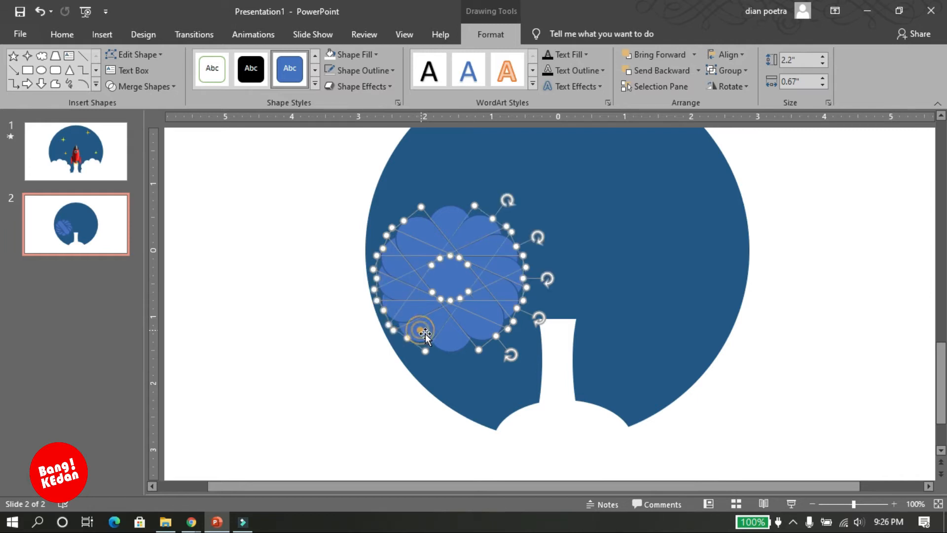
{"action": "left_click", "coordinate": [449, 341], "text": "shift"}
{"action": "right_click", "coordinate": [461, 235]}
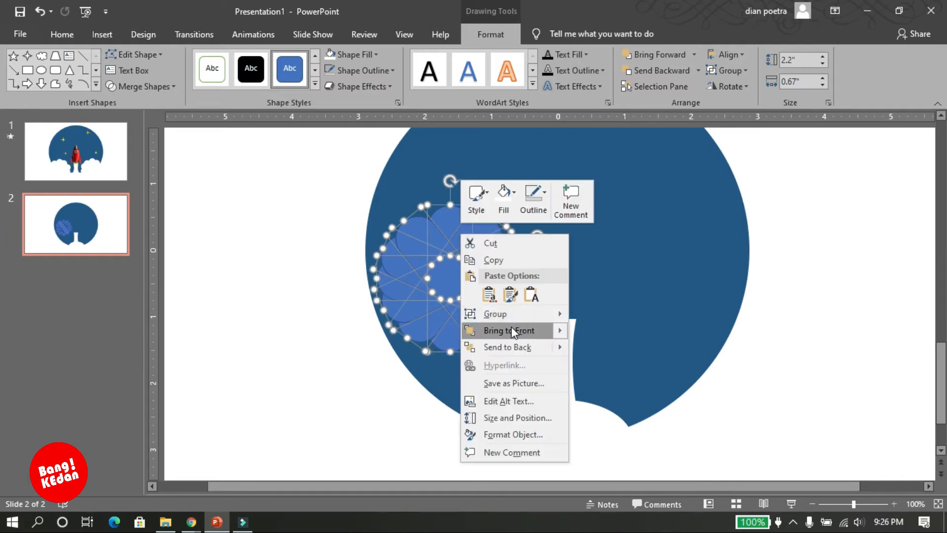
{"action": "mouse_move", "coordinate": [523, 316]}
{"action": "left_click", "coordinate": [598, 315]}
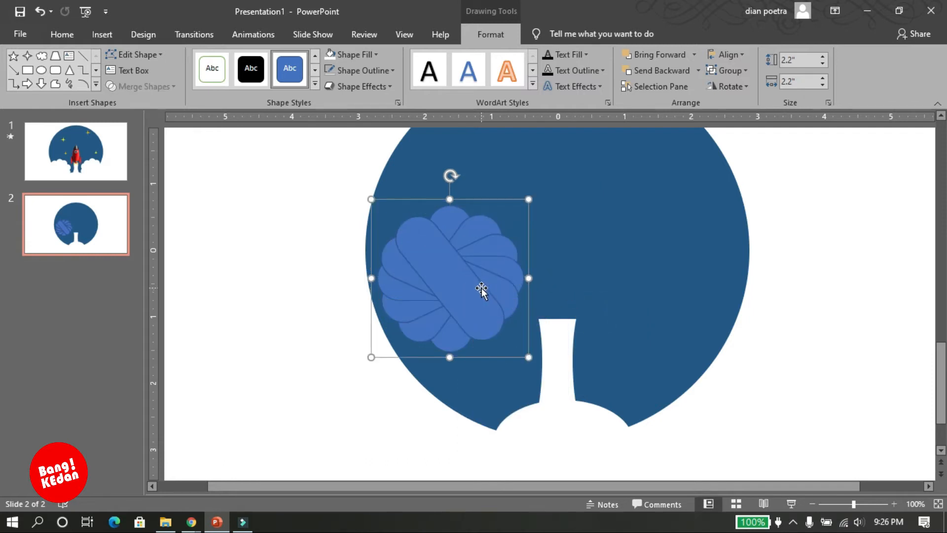
Fill the cloud group white without an outline and place it over the blue circle's lower-left edge.
{"action": "left_click", "coordinate": [374, 56]}
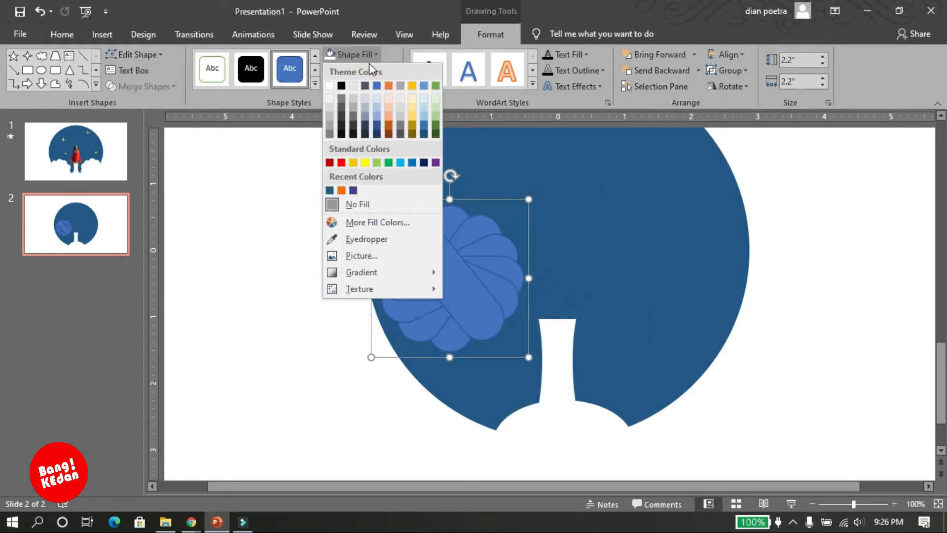
{"action": "left_click", "coordinate": [334, 85]}
{"action": "left_click", "coordinate": [392, 71]}
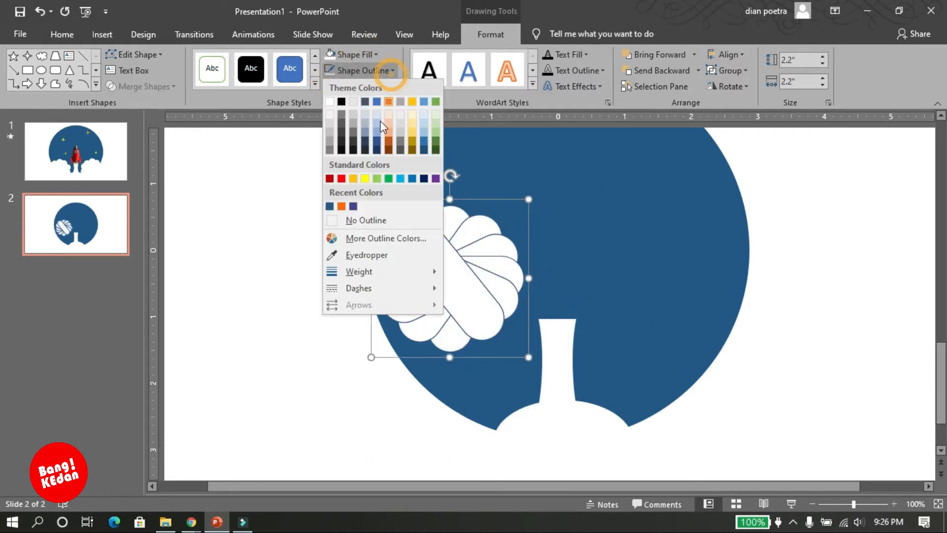
{"action": "left_click", "coordinate": [358, 220]}
{"action": "left_click_drag", "start_coordinate": [461, 302], "coordinate": [446, 402]}
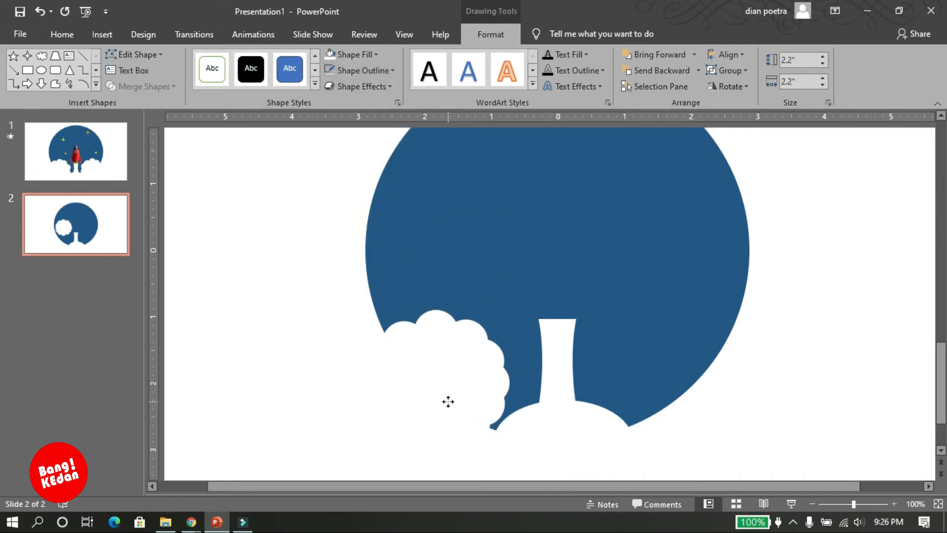
{"action": "left_click_drag", "start_coordinate": [449, 403], "coordinate": [449, 400]}
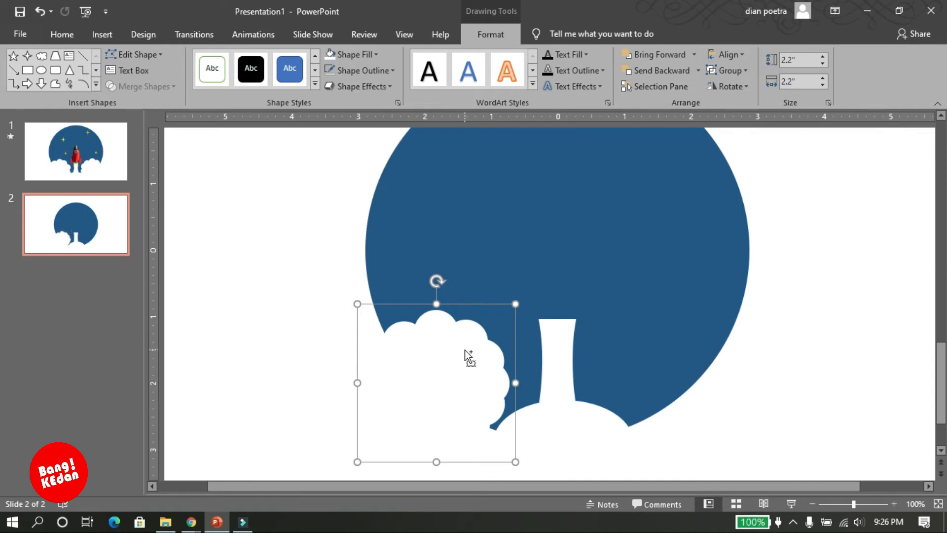
Place a copy of the white cloud over the blue circle's lower-right edge, opposite the first cloud.
{"action": "left_click_drag", "start_coordinate": [470, 359], "coordinate": [720, 364]}
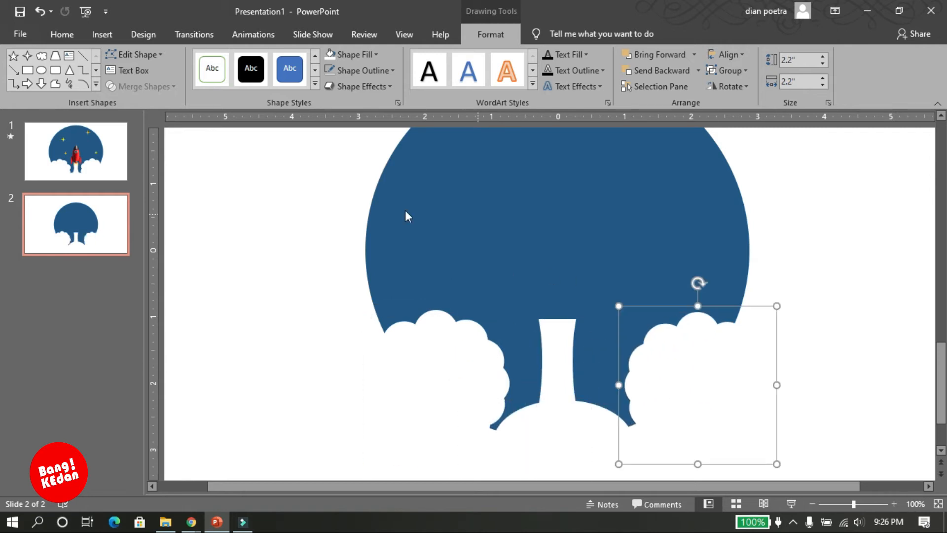
{"action": "left_click", "coordinate": [663, 360]}
{"action": "left_click", "coordinate": [644, 388]}
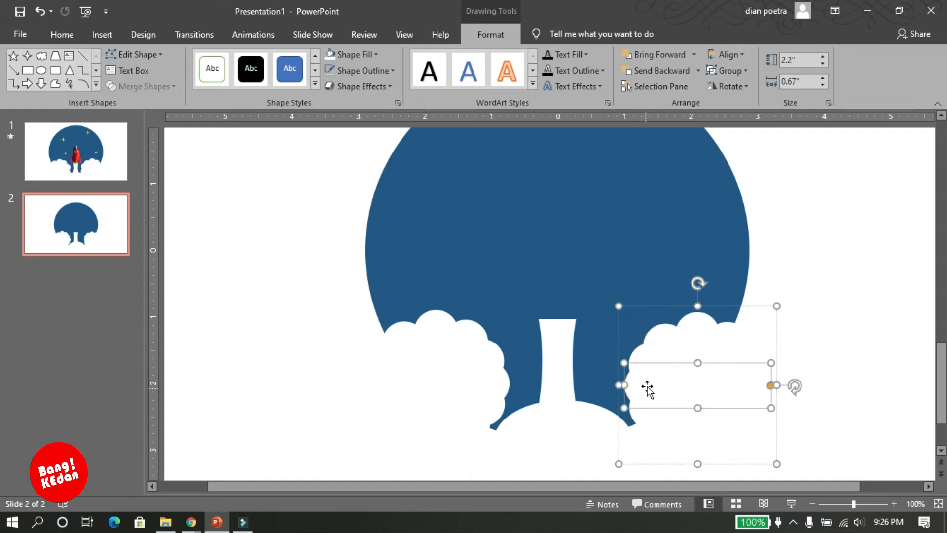
{"action": "left_click", "coordinate": [457, 359]}
{"action": "left_click", "coordinate": [655, 334]}
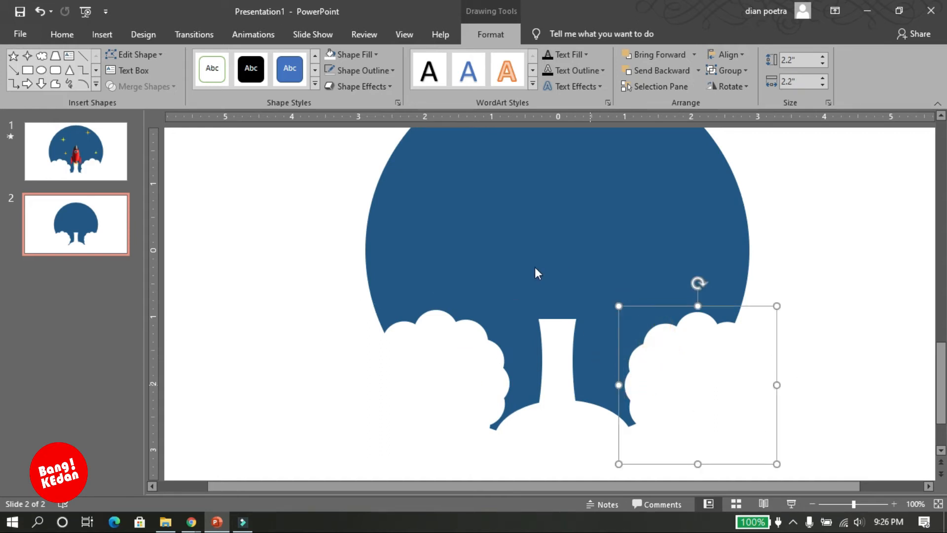
{"action": "scroll", "coordinate": [579, 222], "scroll_direction": "up", "scroll_amount": 1}
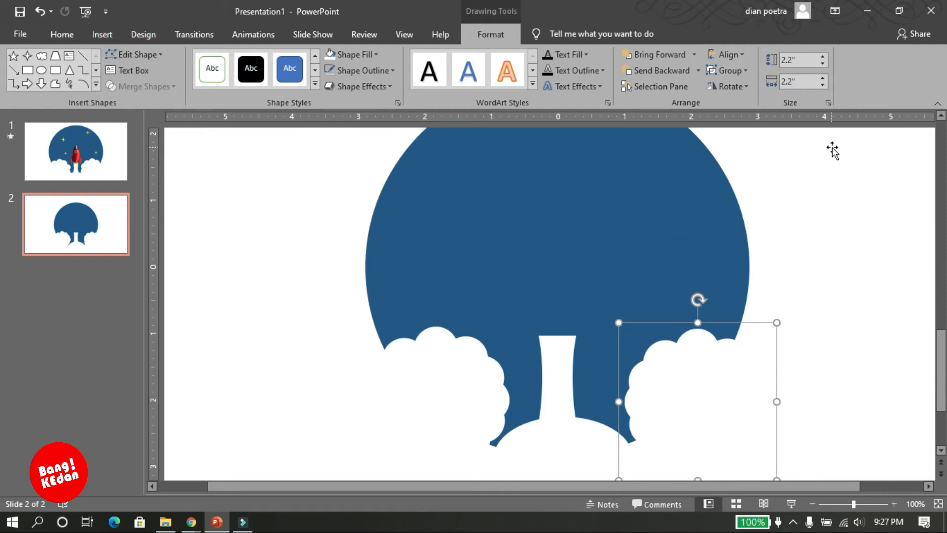
Switch to Chrome, copy the previewed red rocket image from the "transparent rocket png" results, and return to PowerPoint.
{"action": "left_click", "coordinate": [867, 11]}
{"action": "mouse_move", "coordinate": [202, 526]}
{"action": "left_click", "coordinate": [239, 475]}
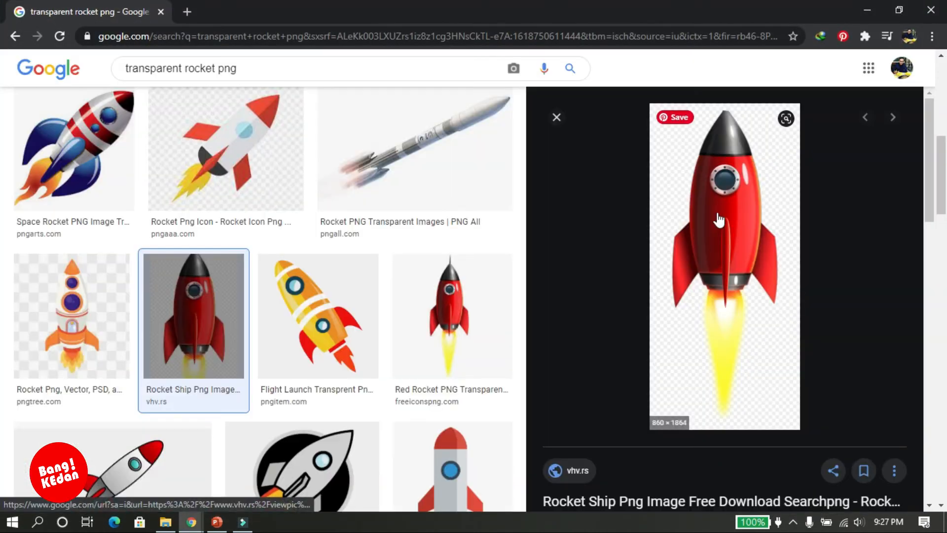
{"action": "right_click", "coordinate": [725, 226]}
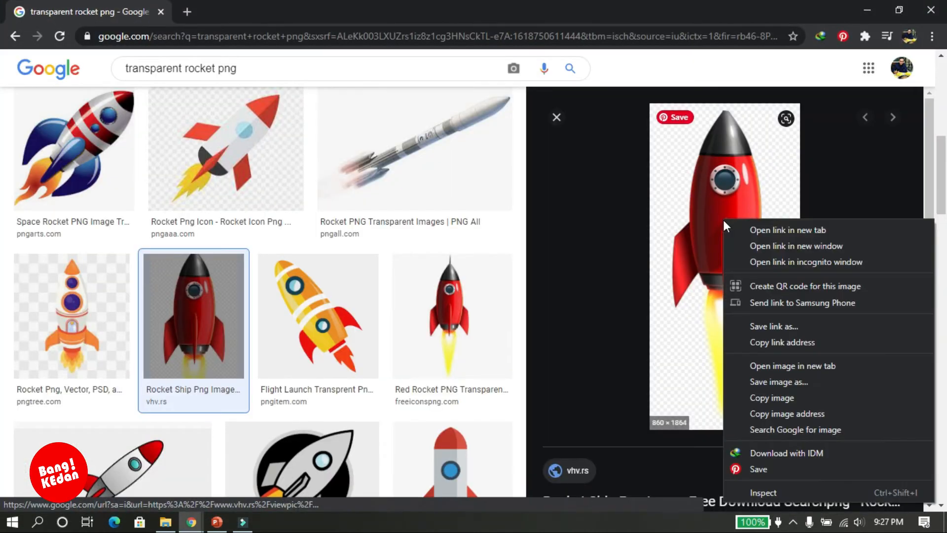
{"action": "left_click", "coordinate": [777, 399]}
{"action": "left_click", "coordinate": [867, 11]}
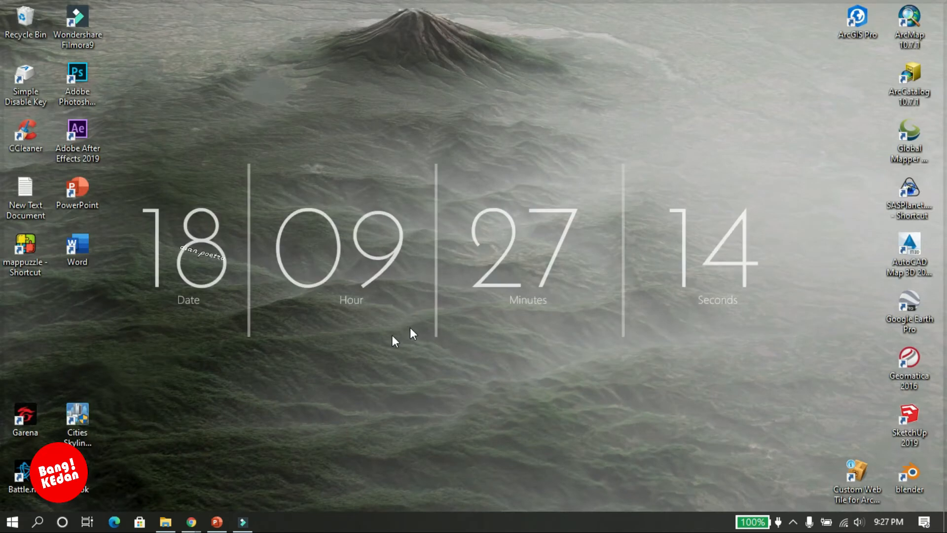
{"action": "left_click", "coordinate": [222, 525]}
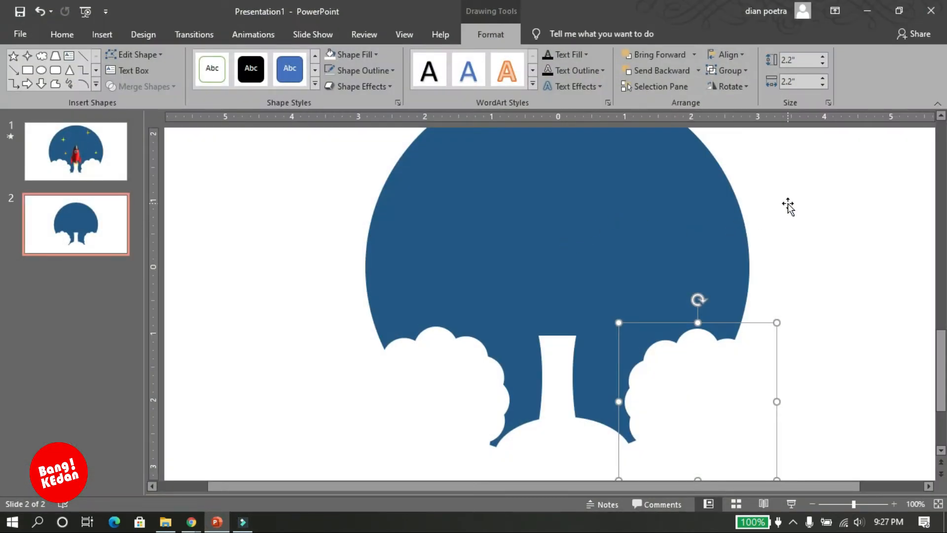